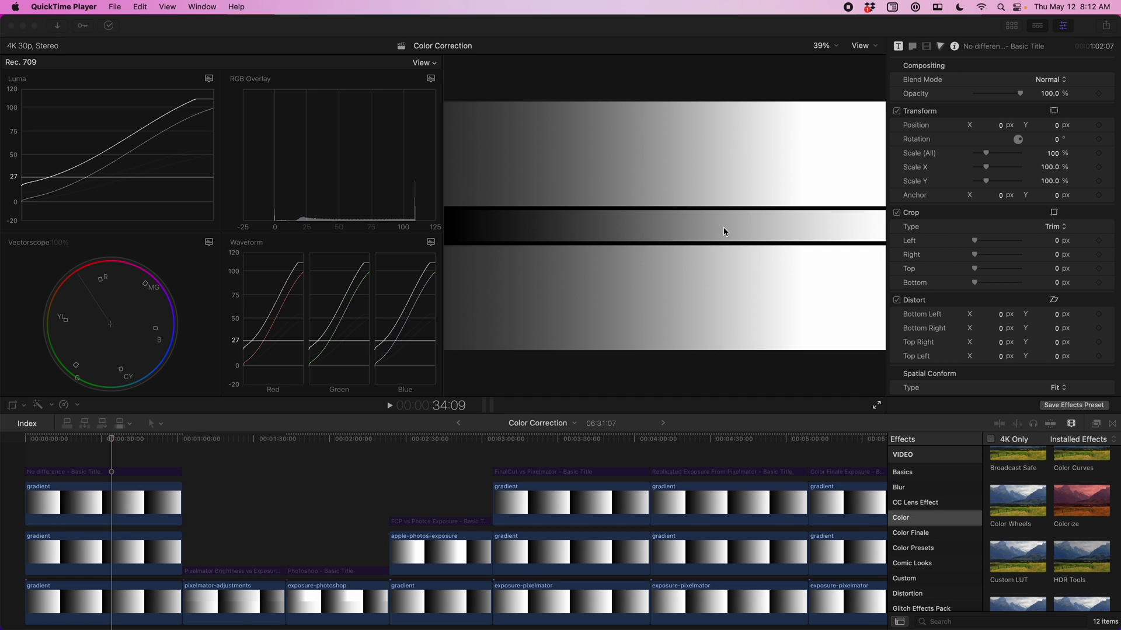
Step: Switch to Final Cut Pro and examine the color corrections on the top and bottom gradient clips of the first timeline stack
left_click(118, 514)
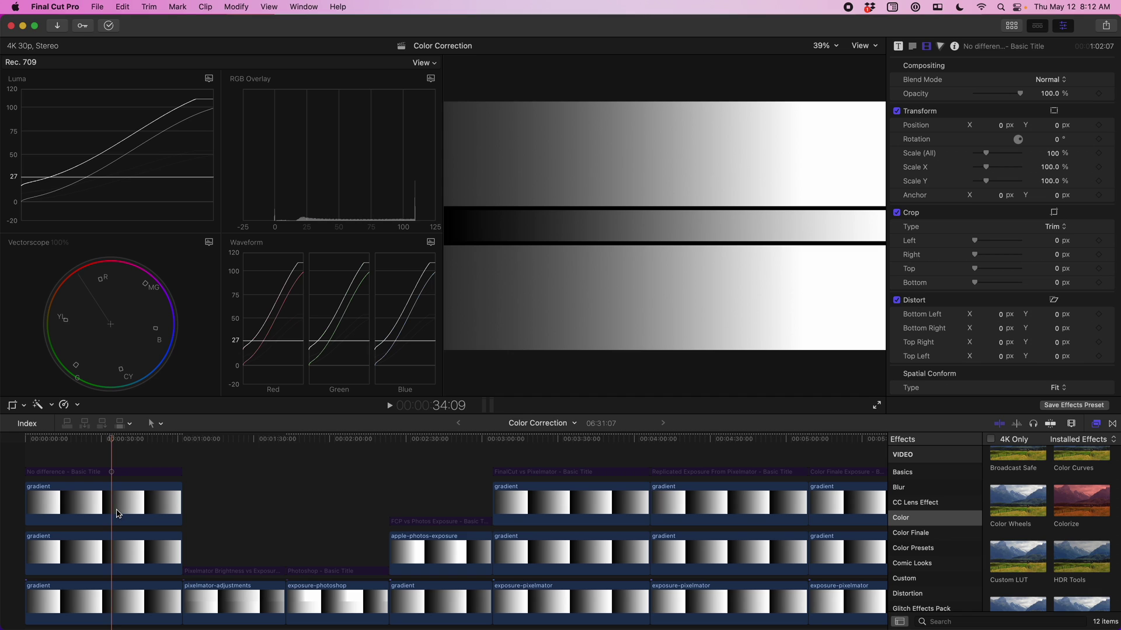
left_click(127, 513)
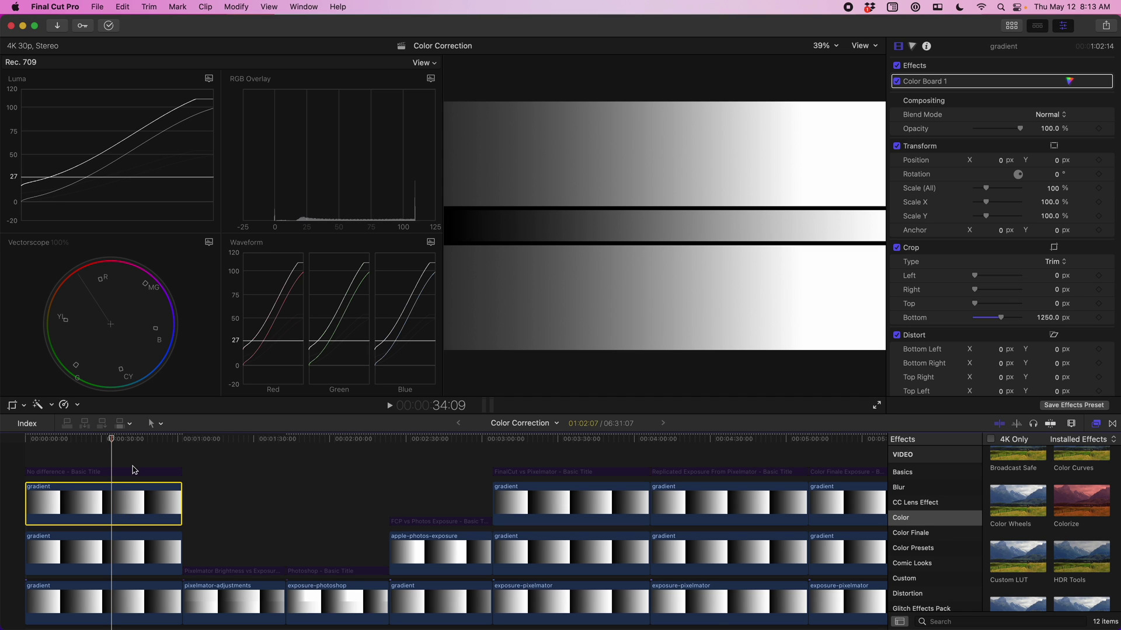
key("super+Down")
key("super+Down")
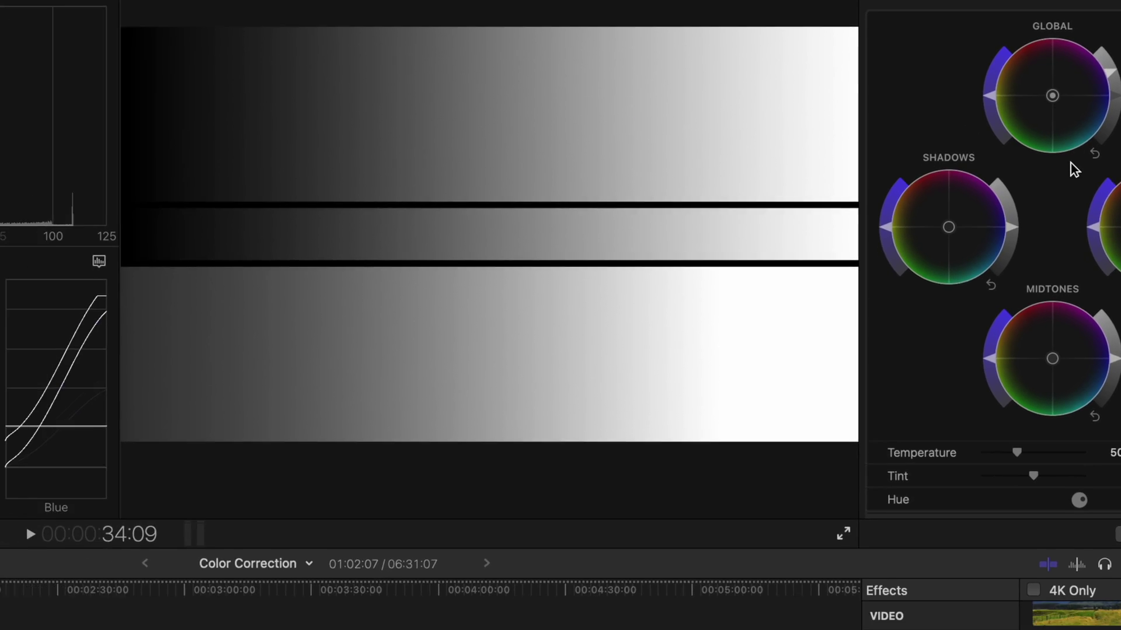
scroll(1018, 193, "down", 5)
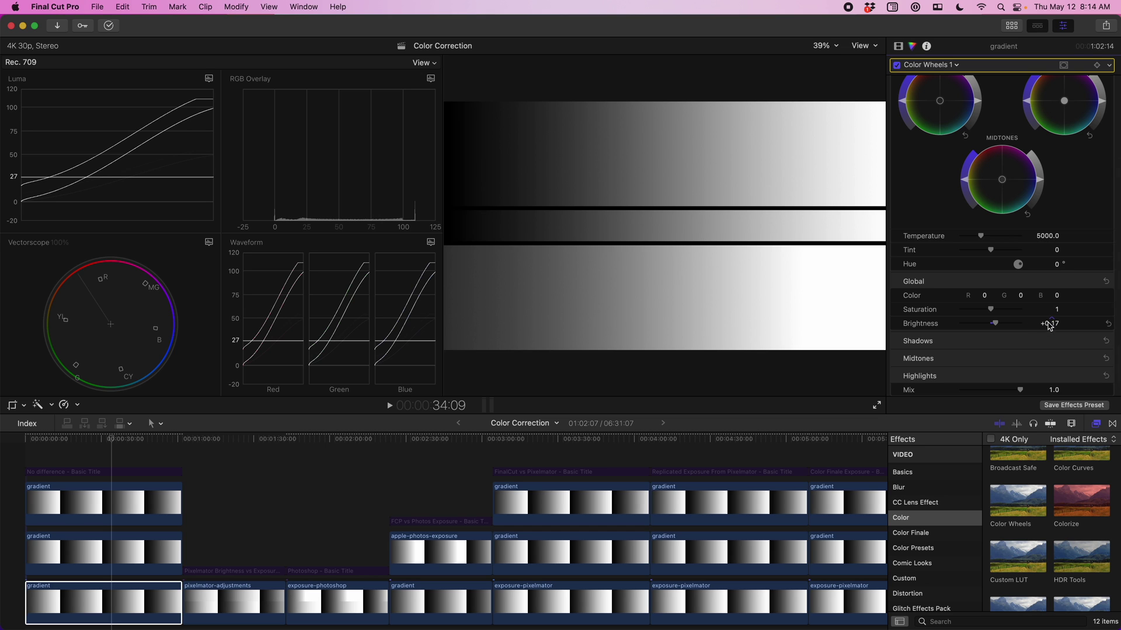
scroll(1042, 318, "up", 5)
scroll(1039, 316, "up", 1)
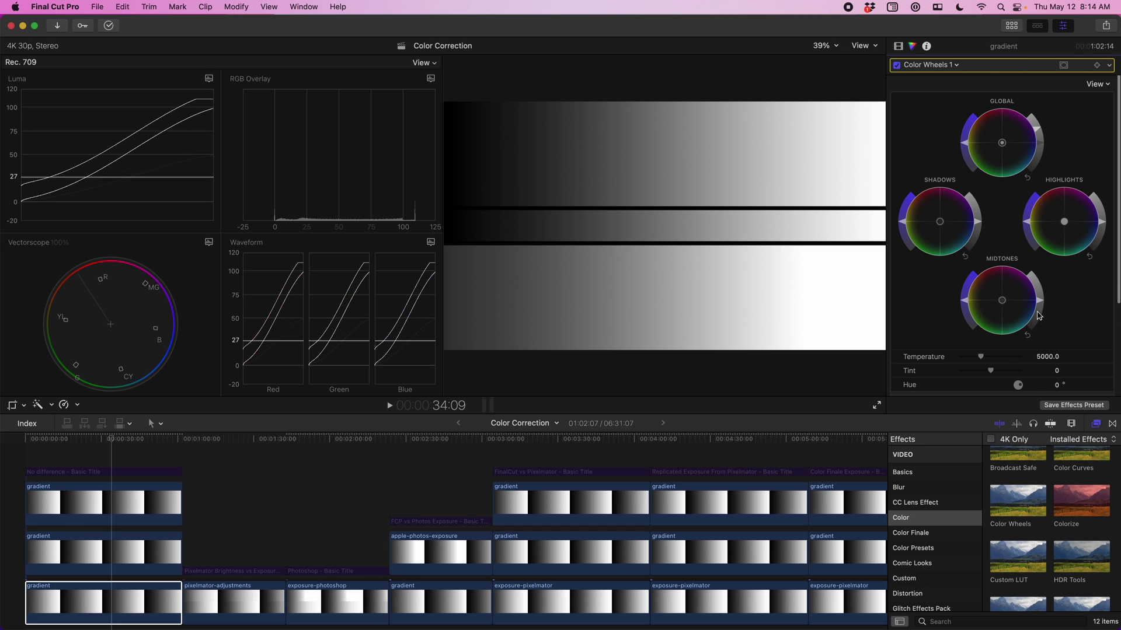
Step: Enable Color Board 1 on the first stack's top gradient clip and set its Global exposure to 0%
left_click(160, 500)
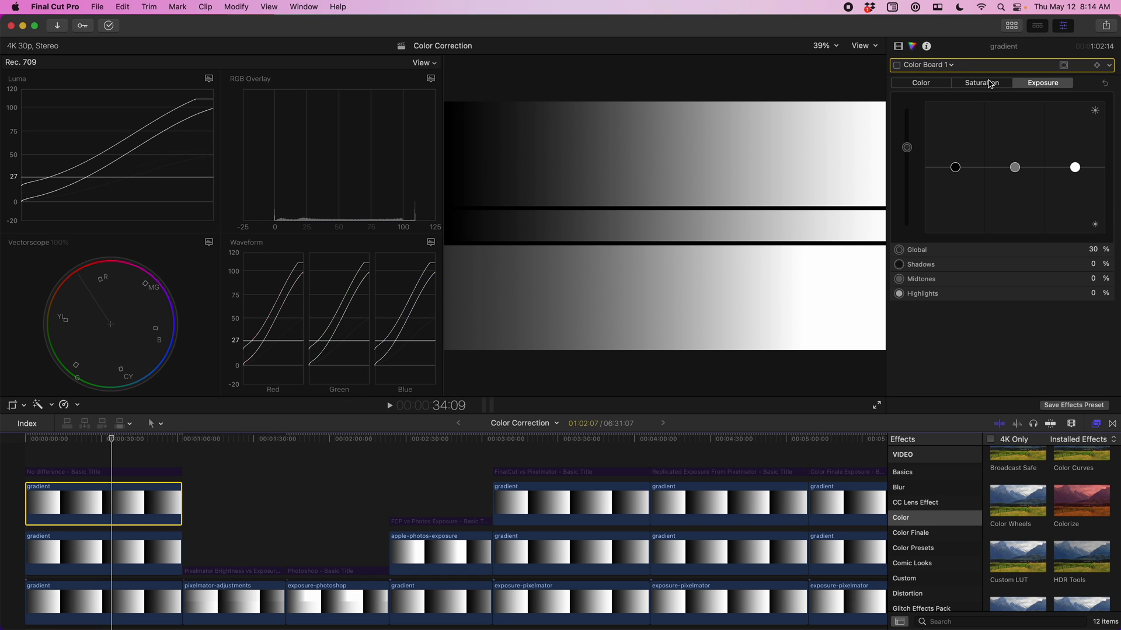
left_click(897, 66)
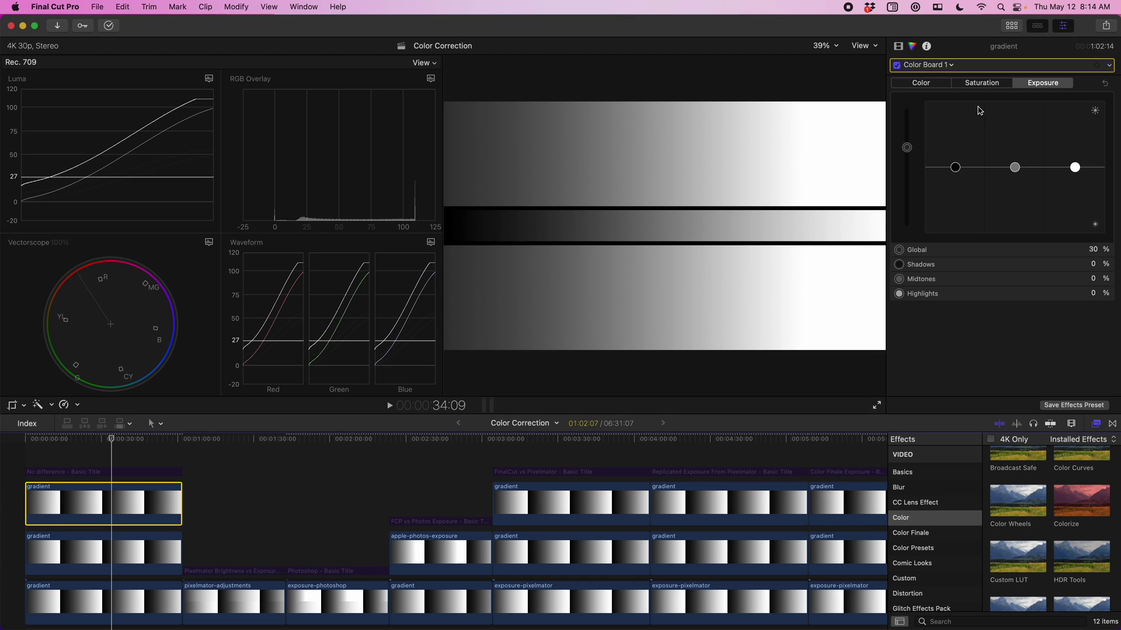
left_click(1095, 251)
type("0")
key("Return")
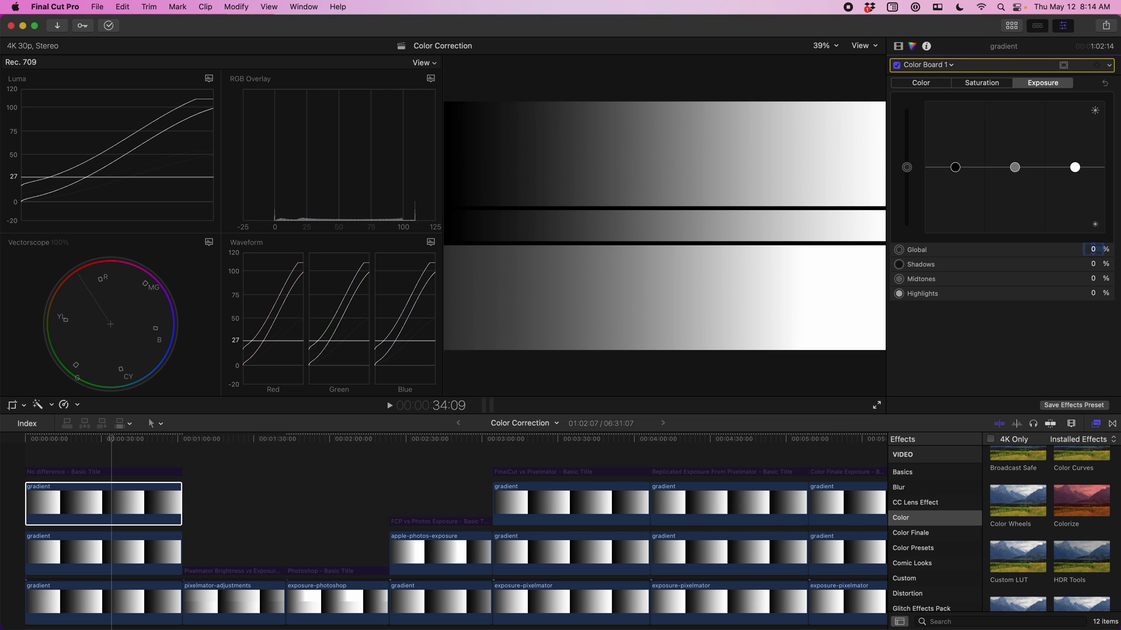
Step: Reset the bottom gradient clip's Color Wheels global Brightness to 0 and raise it to 0.15
left_click(124, 617)
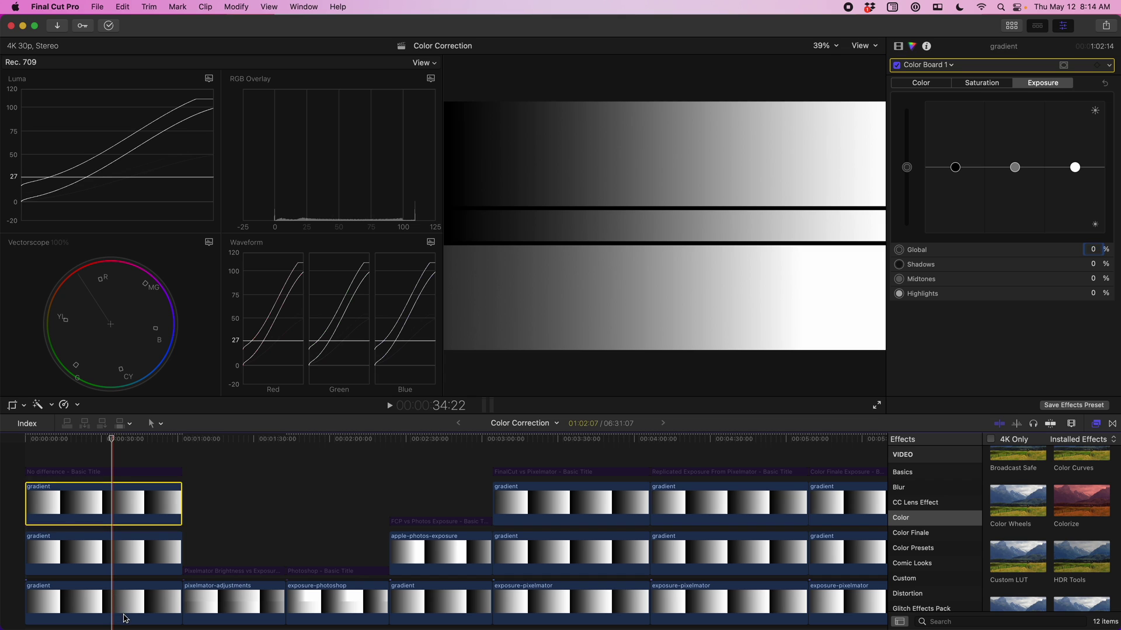
scroll(1078, 335, "down", 5)
left_click(1049, 315)
type("0")
key("Return")
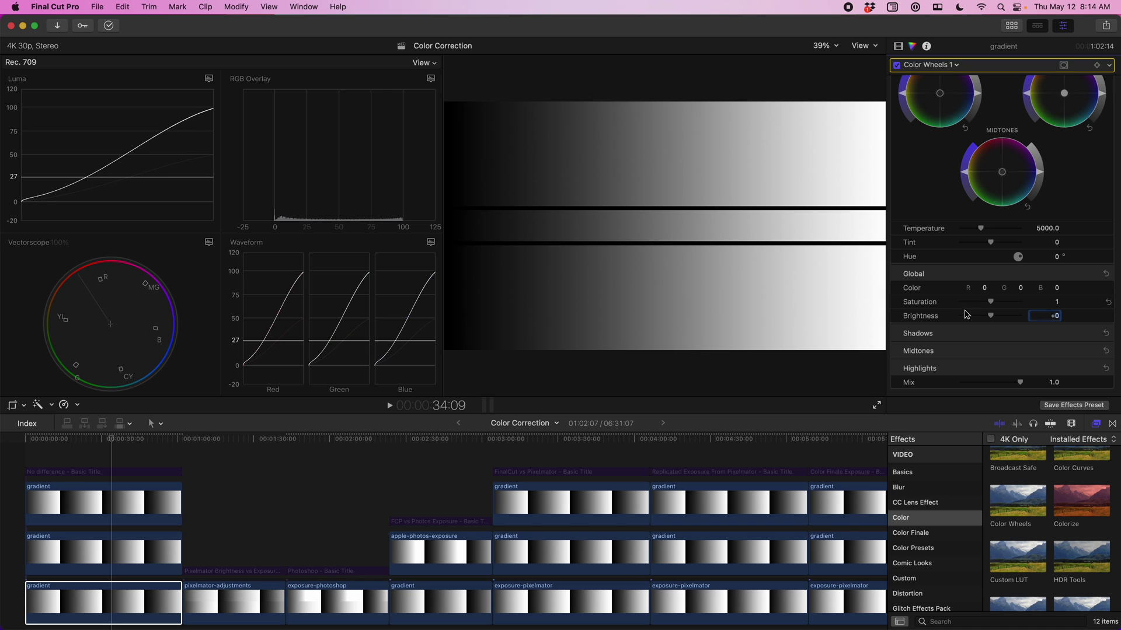
left_click_drag(991, 316, 998, 318)
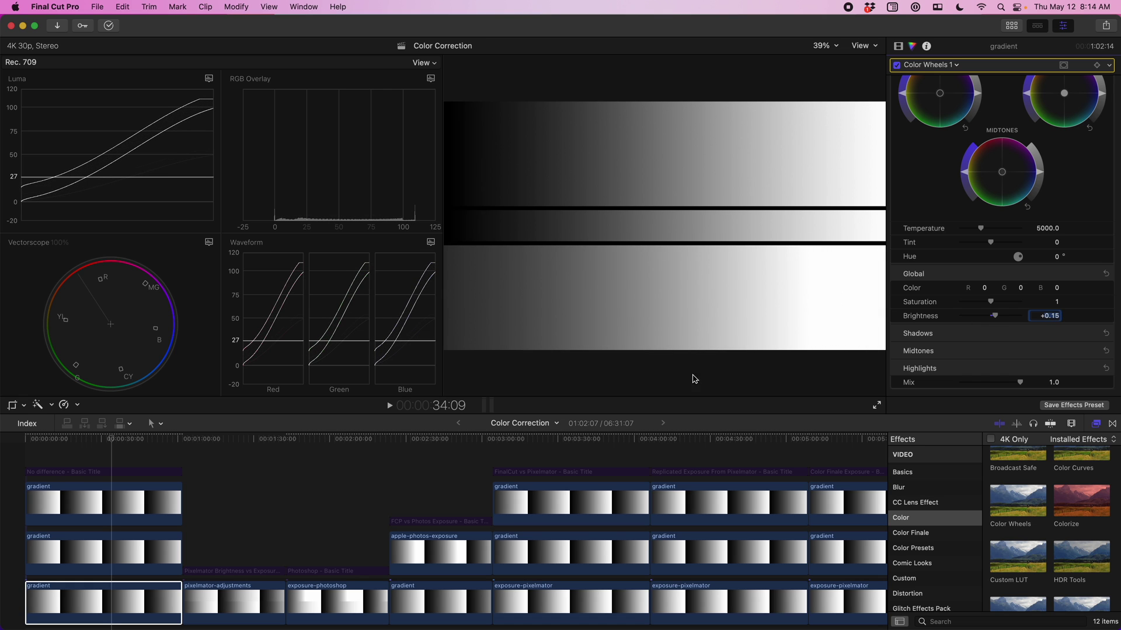
Step: Raise the top gradient clip's Color Board Global exposure to 28% to match the bottom clip's curve in the scopes
left_click(106, 513)
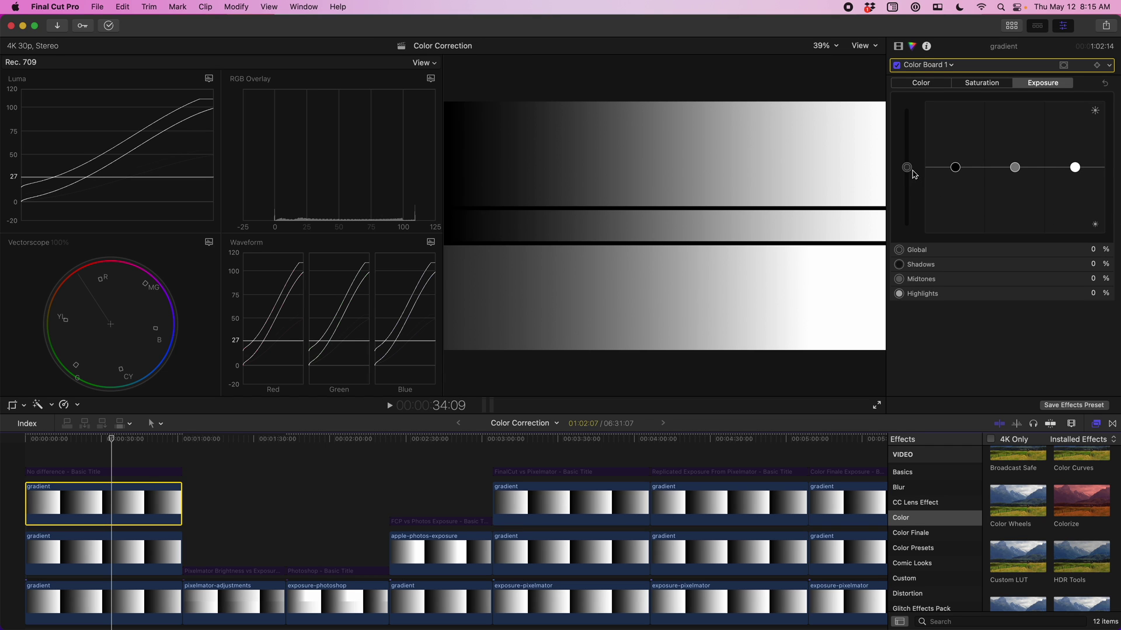
left_click_drag(911, 172, 908, 167)
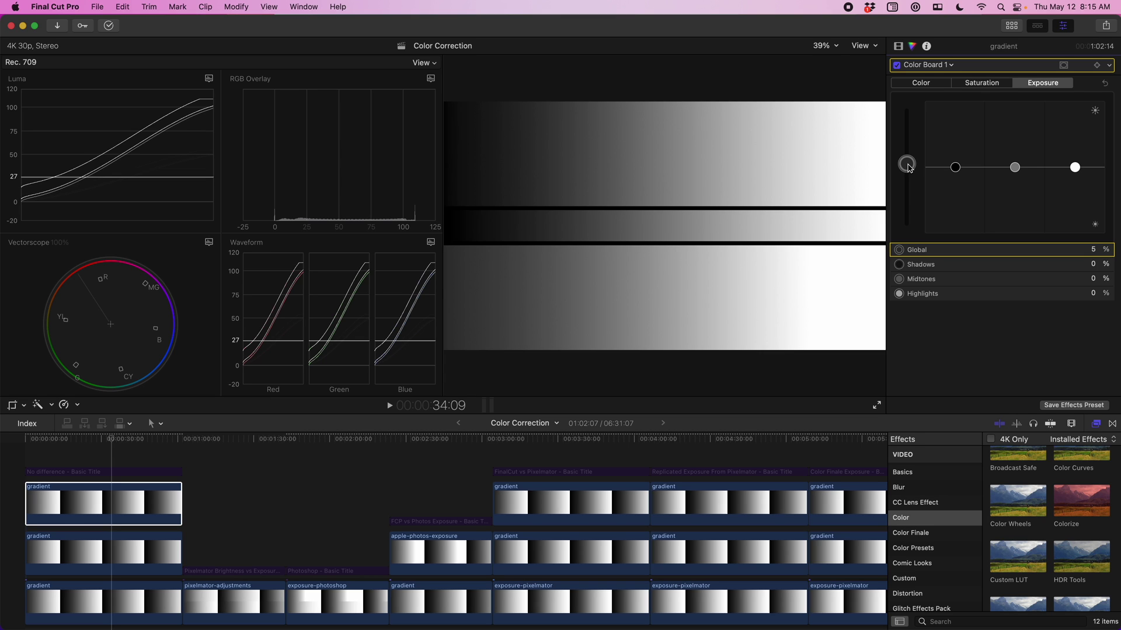
left_click_drag(1049, 158, 1048, 177)
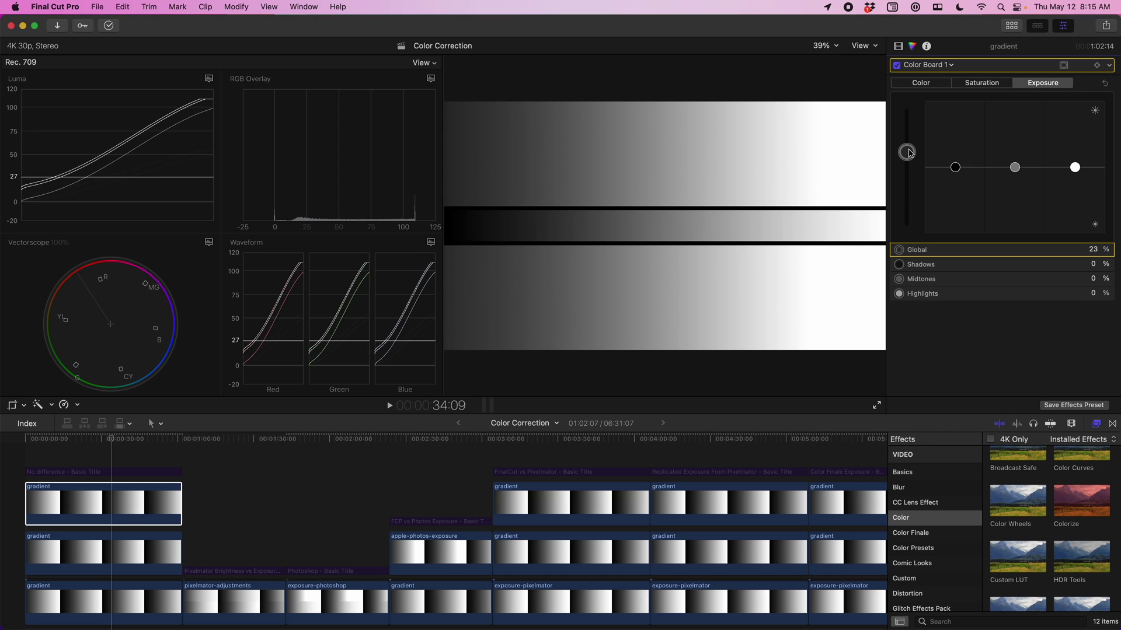
left_click_drag(909, 153, 909, 150)
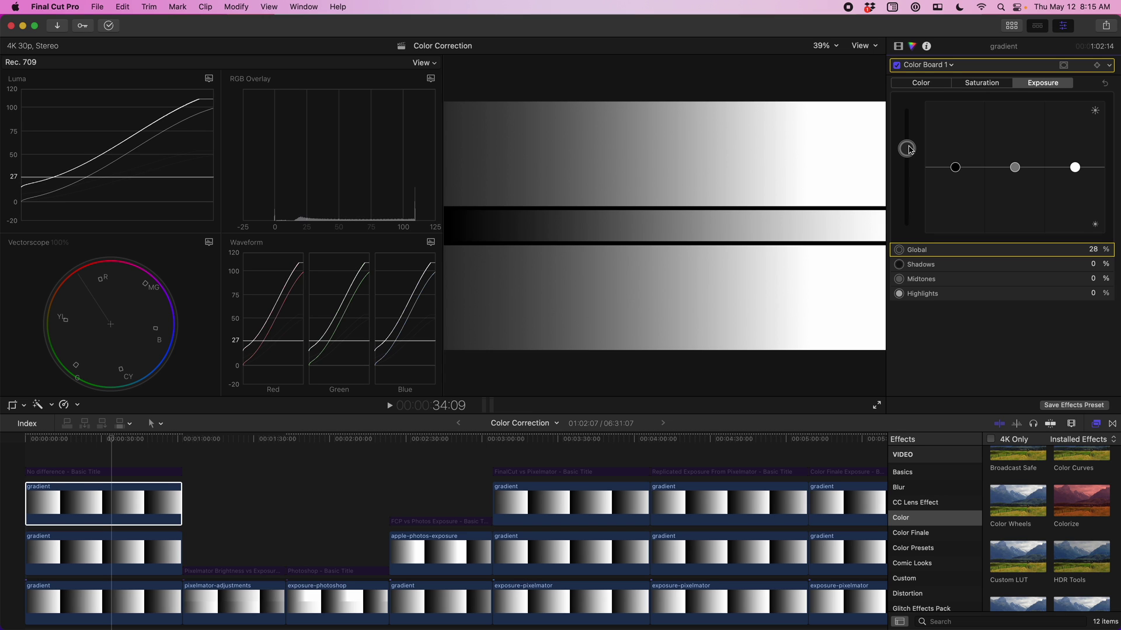
Step: Examine the corrections on the top gradient clips under the FinalCut vs Pixelmator and Replicated Exposure From Pixelmator titles
left_click(224, 440)
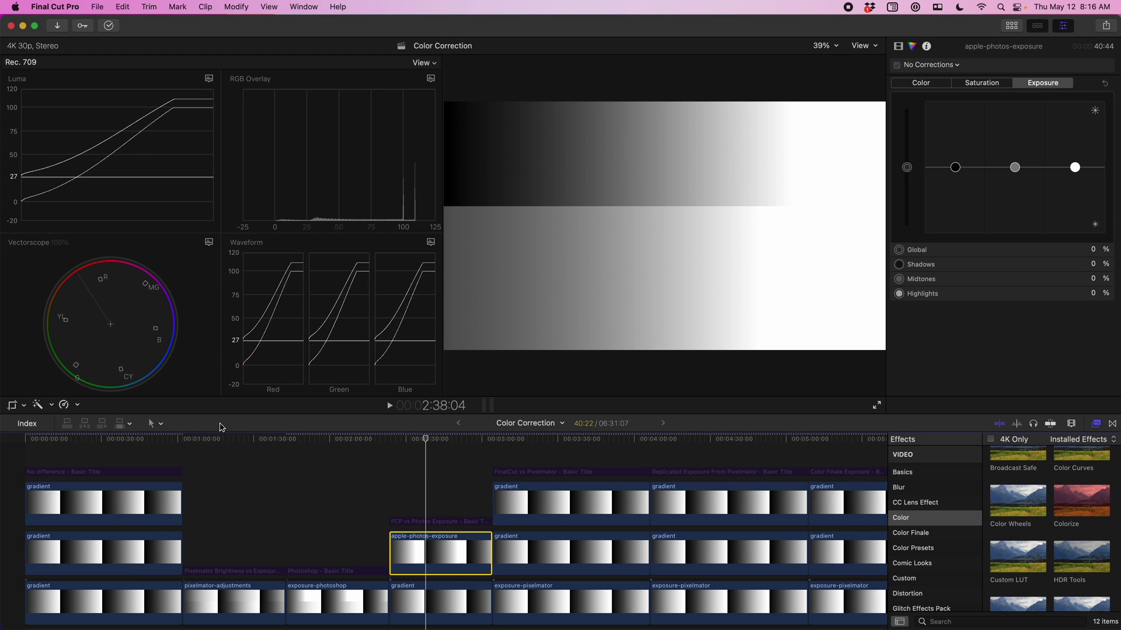
scroll(524, 443, "right", 3)
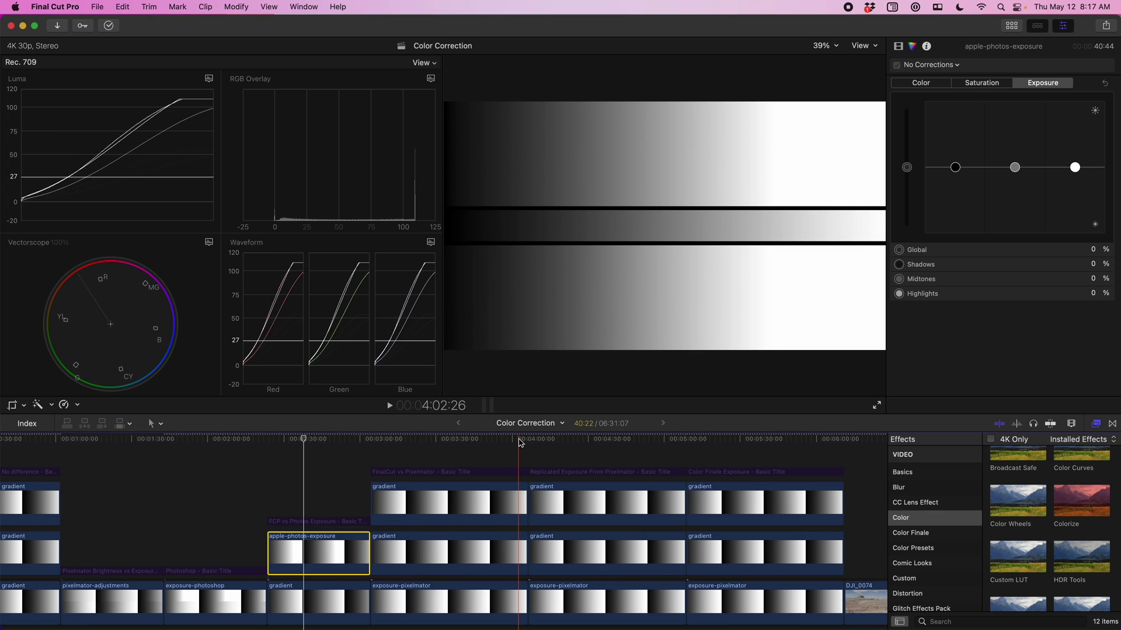
left_click(441, 504)
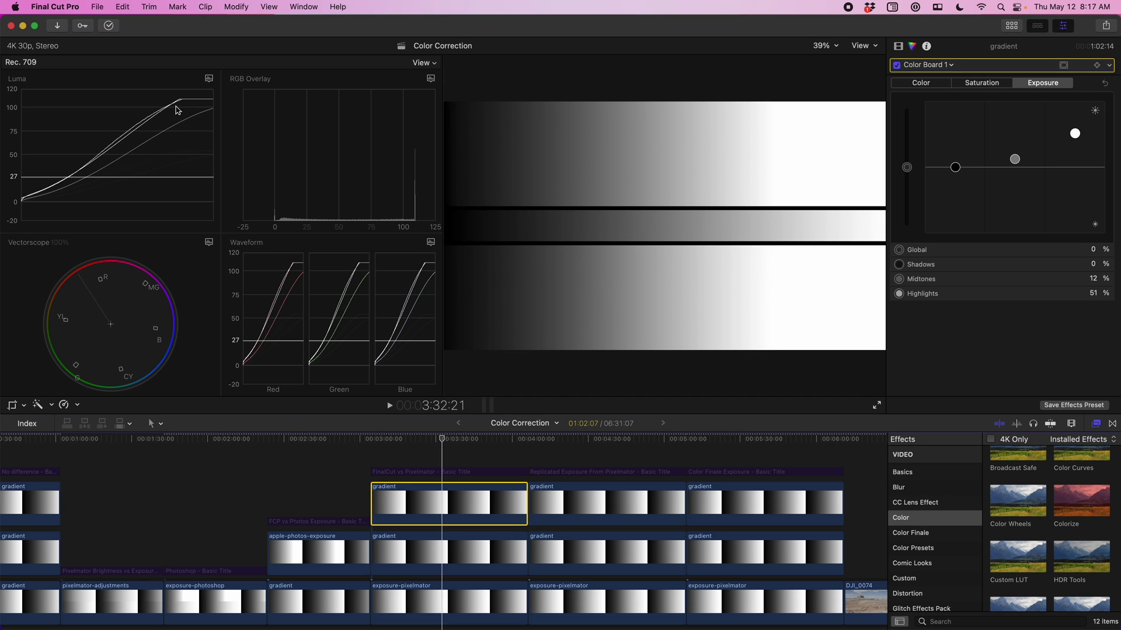
scroll(496, 446, "right", 3)
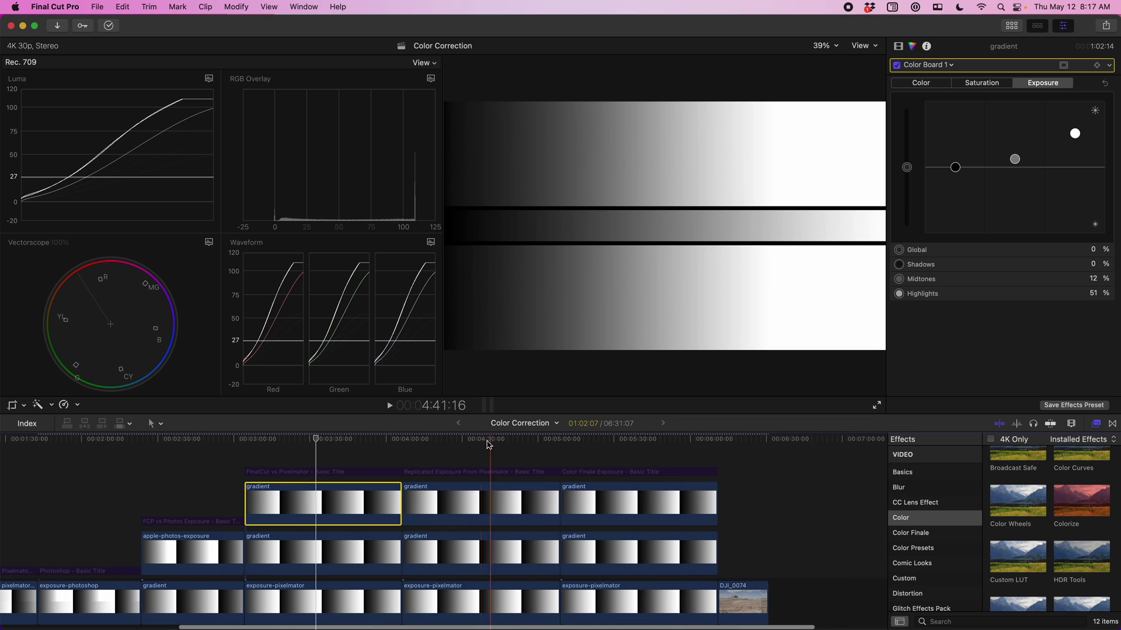
left_click(475, 503)
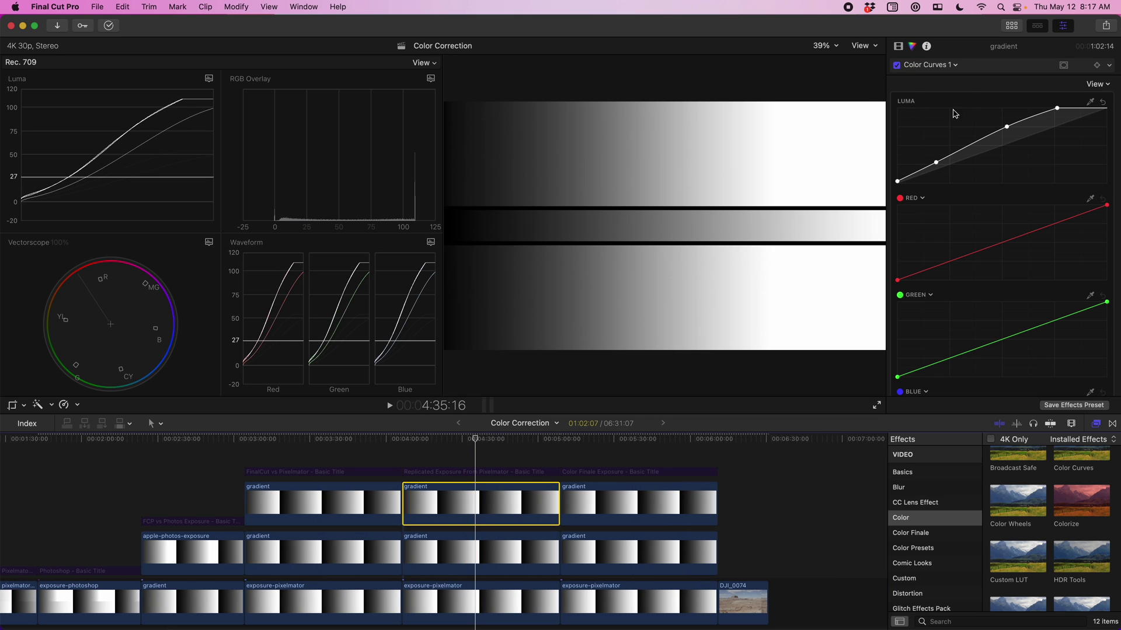
left_click(955, 65)
left_click(1053, 153)
Step: Compare Color Board 1, Color Curves 1 and Color Wheels 2 individually on the DJI_0074 clip, leaving all three disabled
left_click(734, 604)
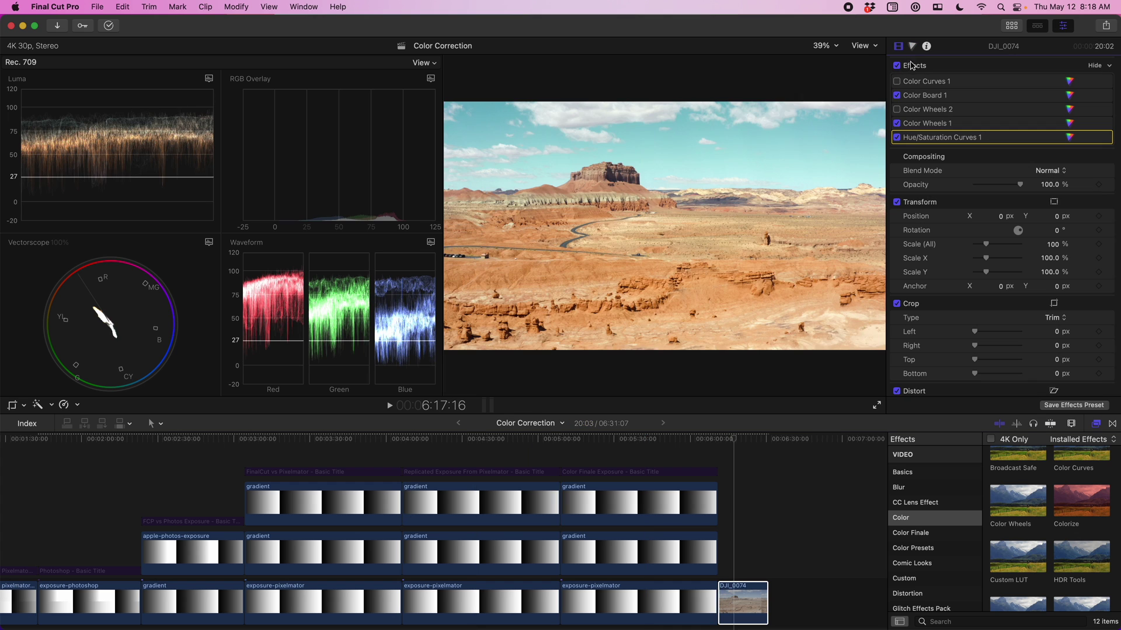
left_click(897, 95)
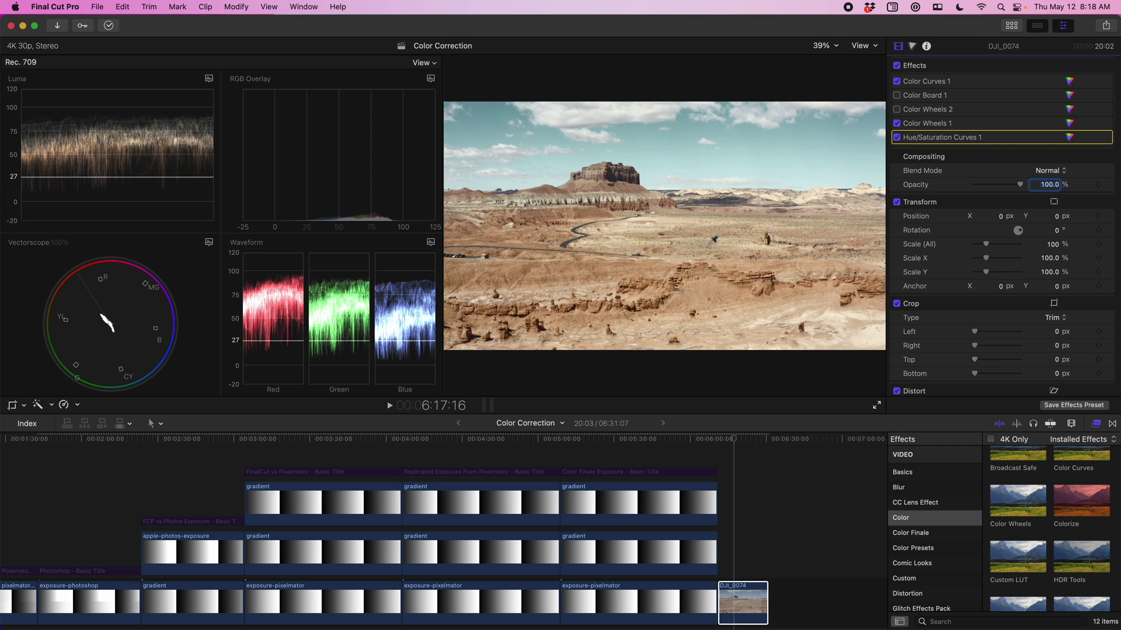
left_click(897, 82)
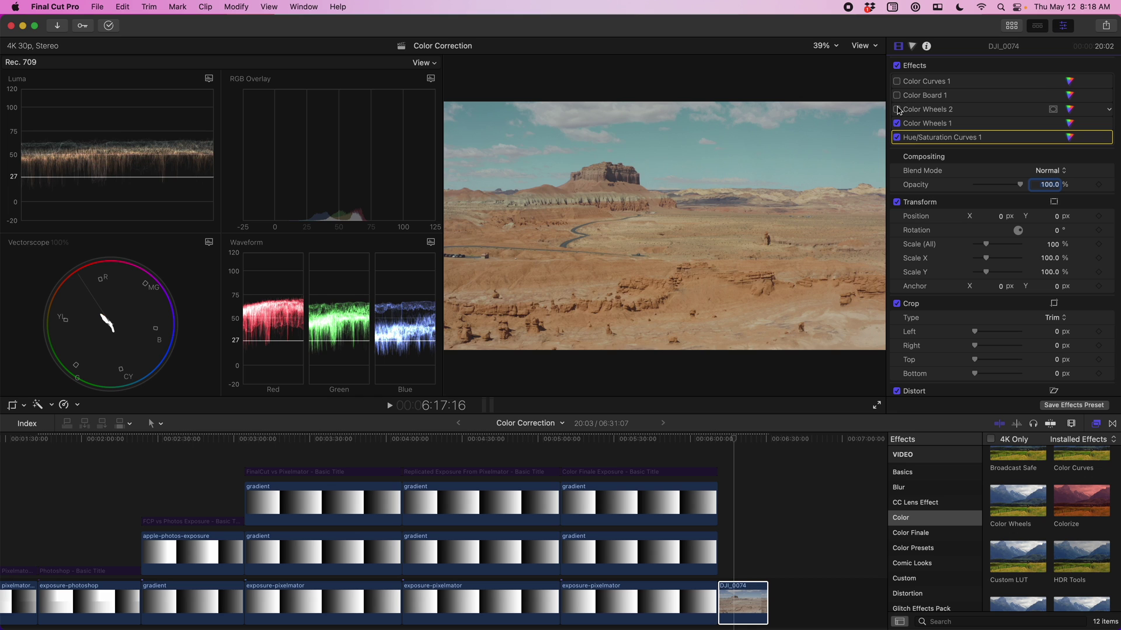
left_click(897, 110)
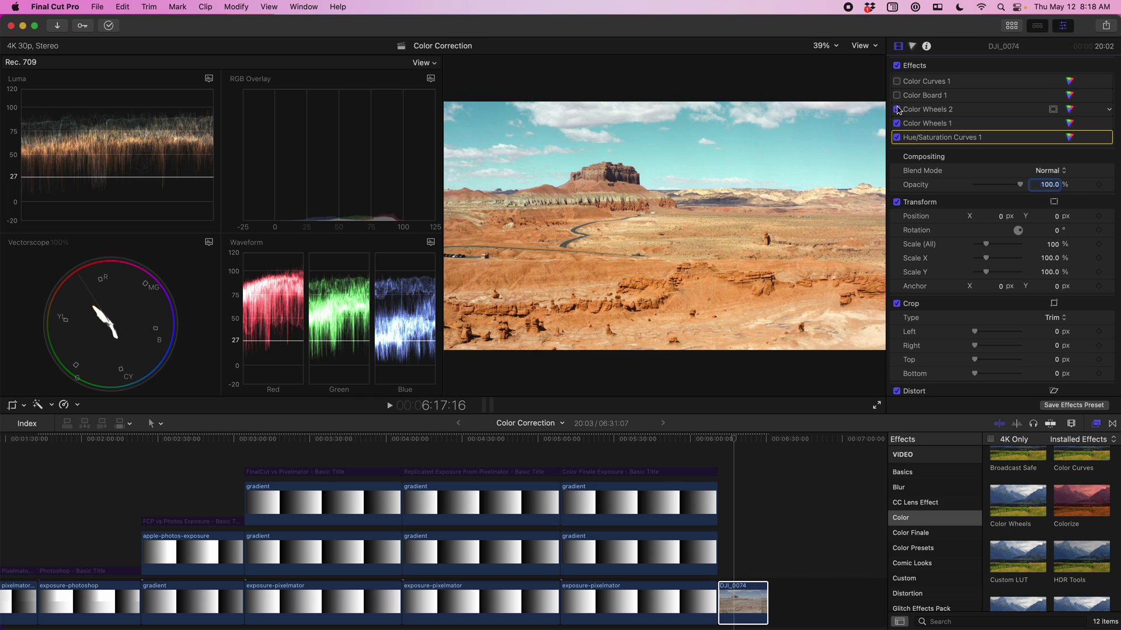
left_click(897, 110)
left_click(897, 95)
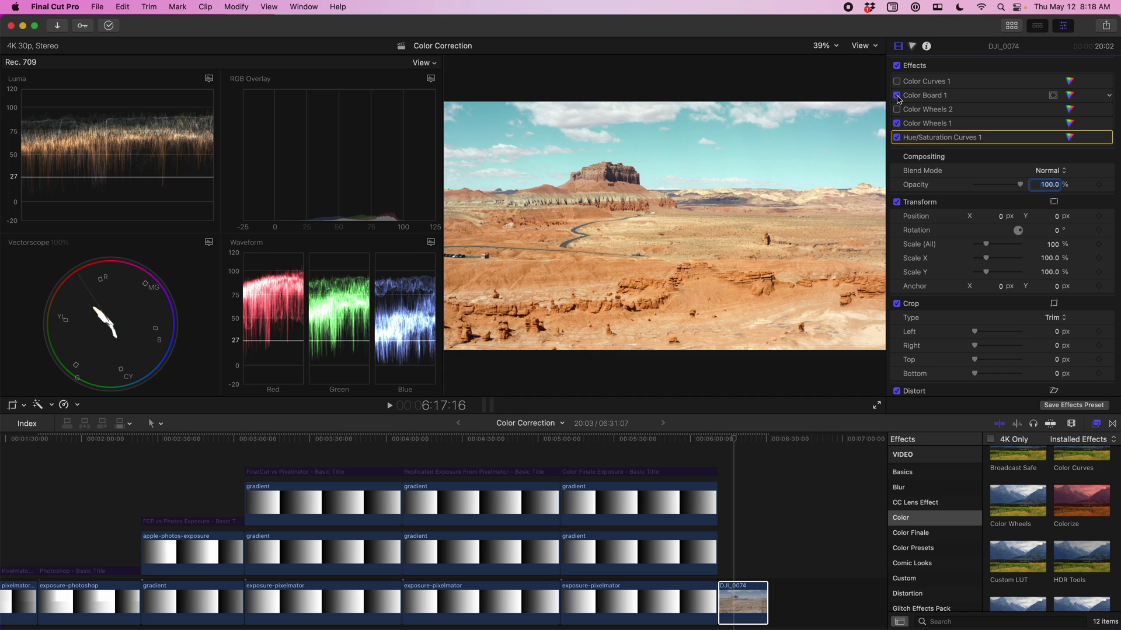
left_click(897, 95)
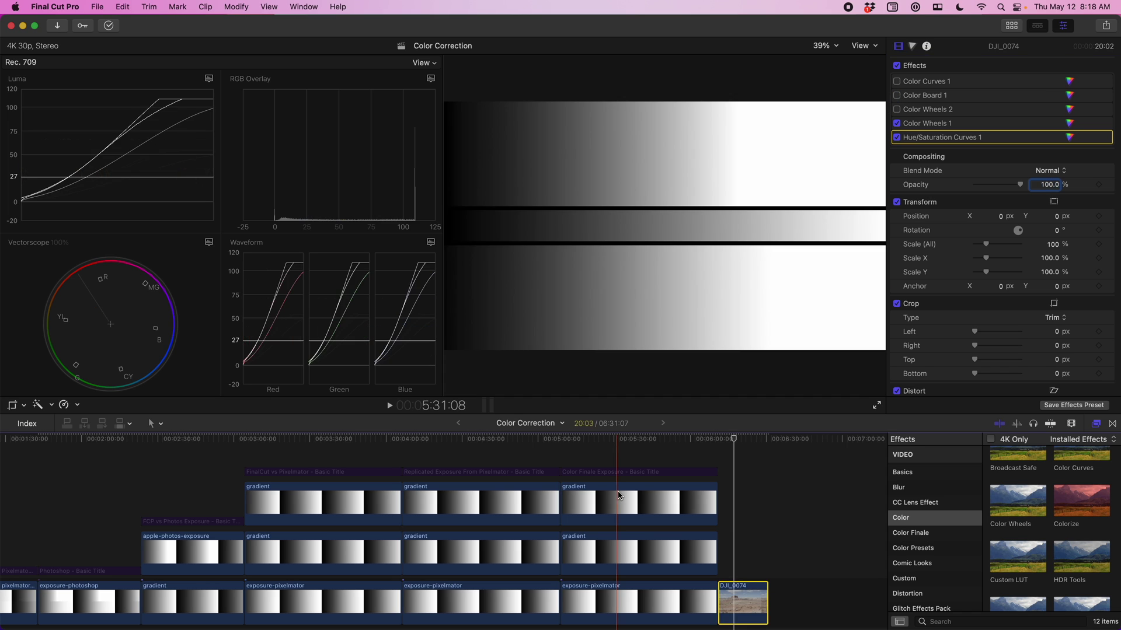
Step: Select the top gradient clip under the Color Finale Exposure title for inspection
left_click(610, 499)
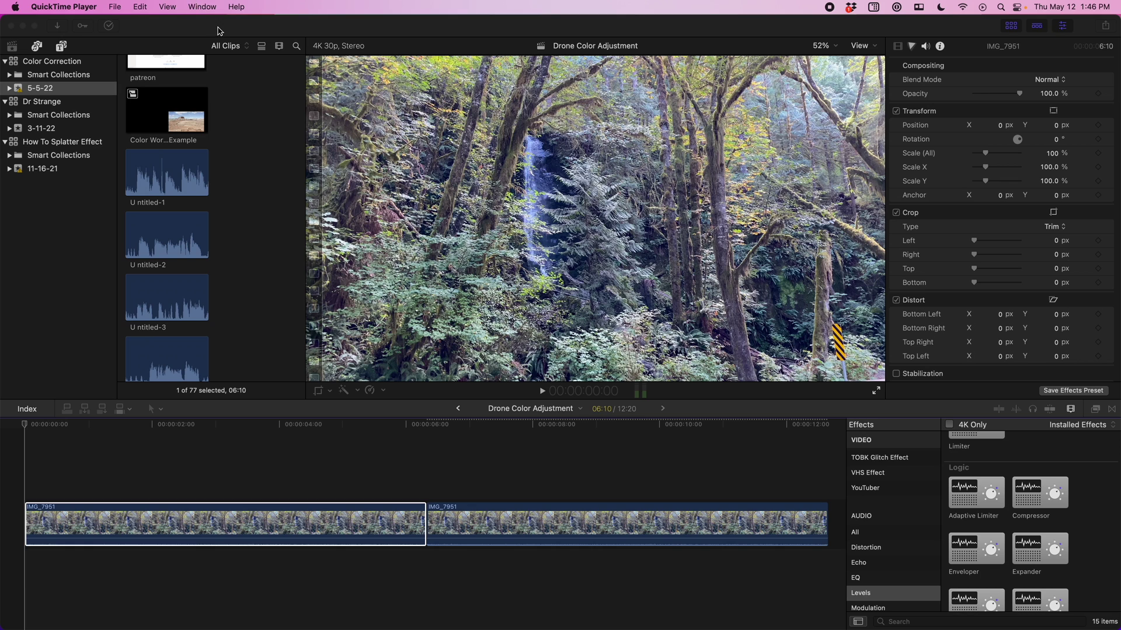
Step: Bring Final Cut Pro forward and switch it to the Color & Effects workspace with the video scopes shown
left_click(221, 31)
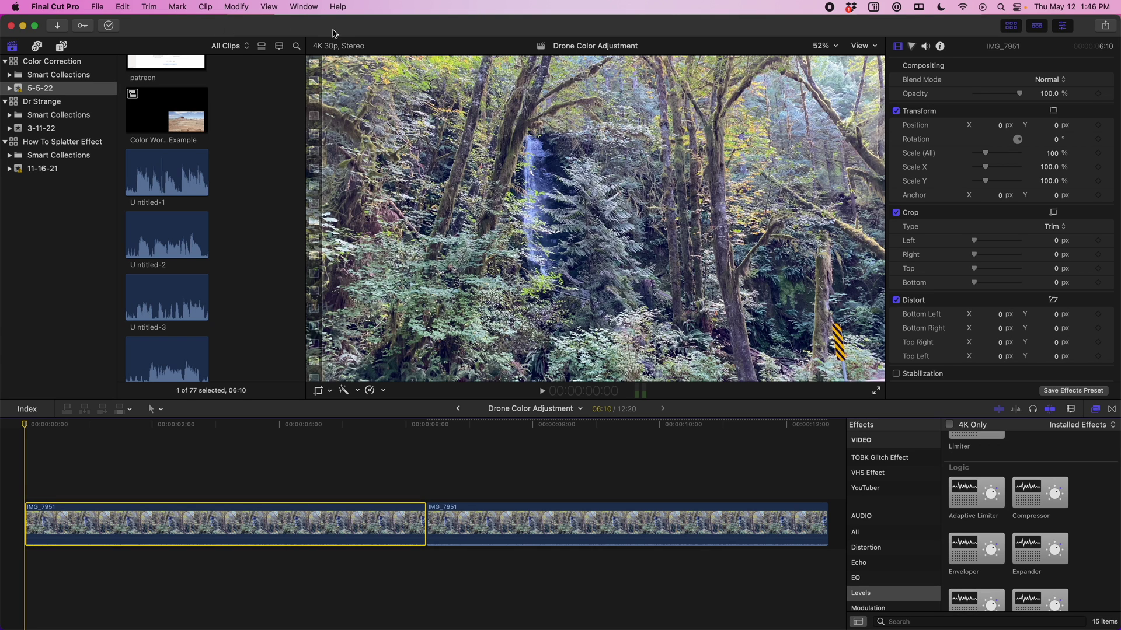
left_click(303, 7)
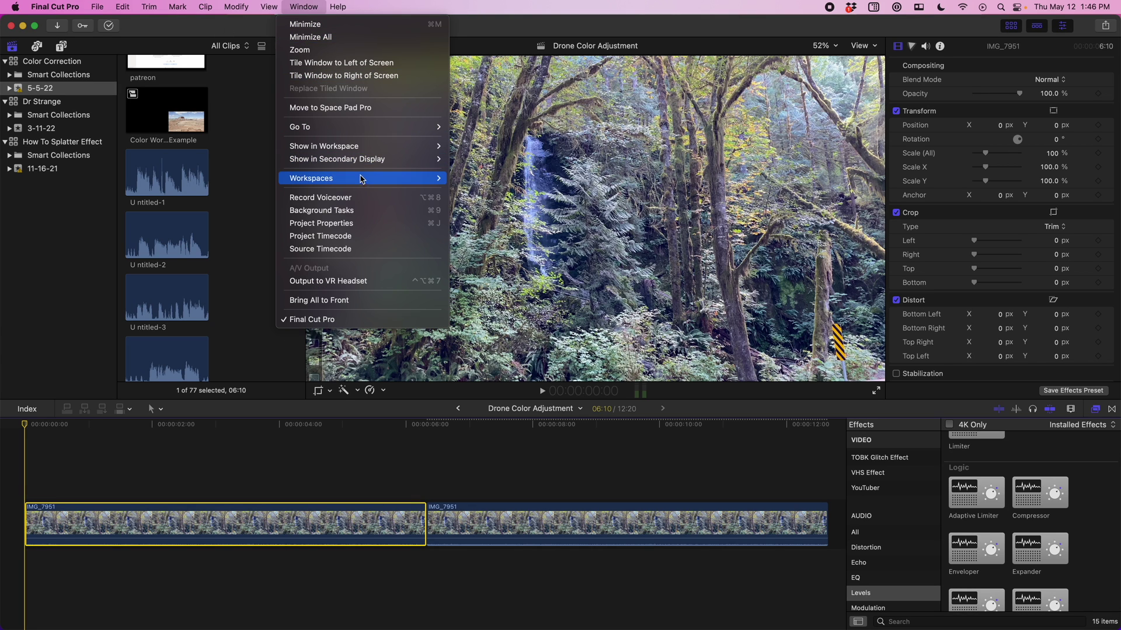
mouse_move(371, 178)
left_click(490, 203)
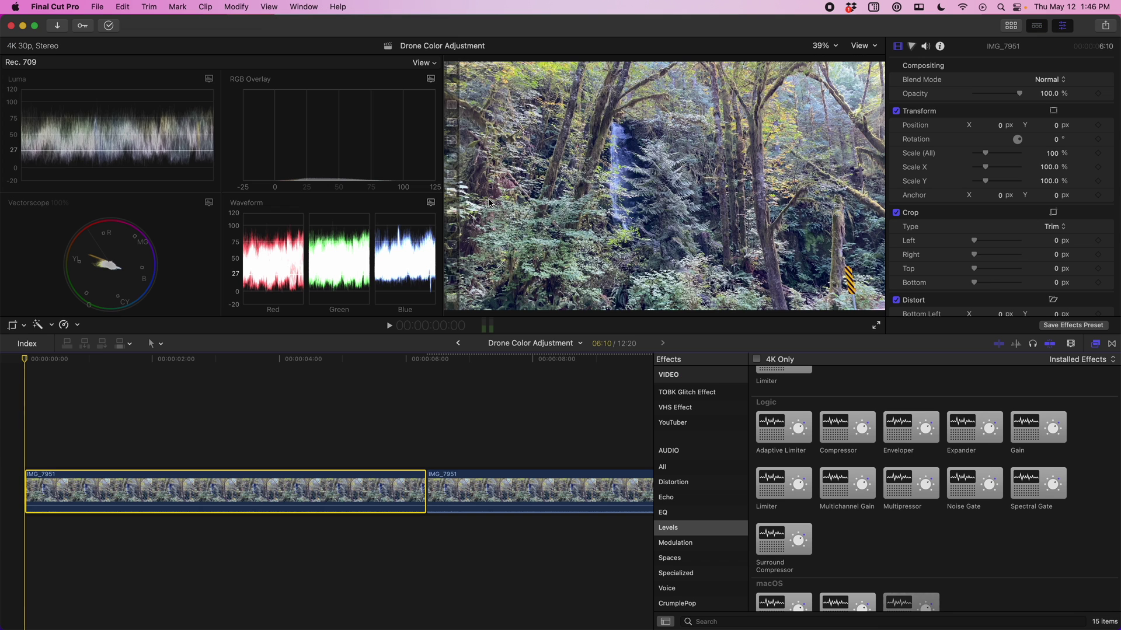
Step: Reduce the video scopes to a single-scope layout and set the waveform's channels to RGB Overlay
left_click(419, 63)
left_click(322, 41)
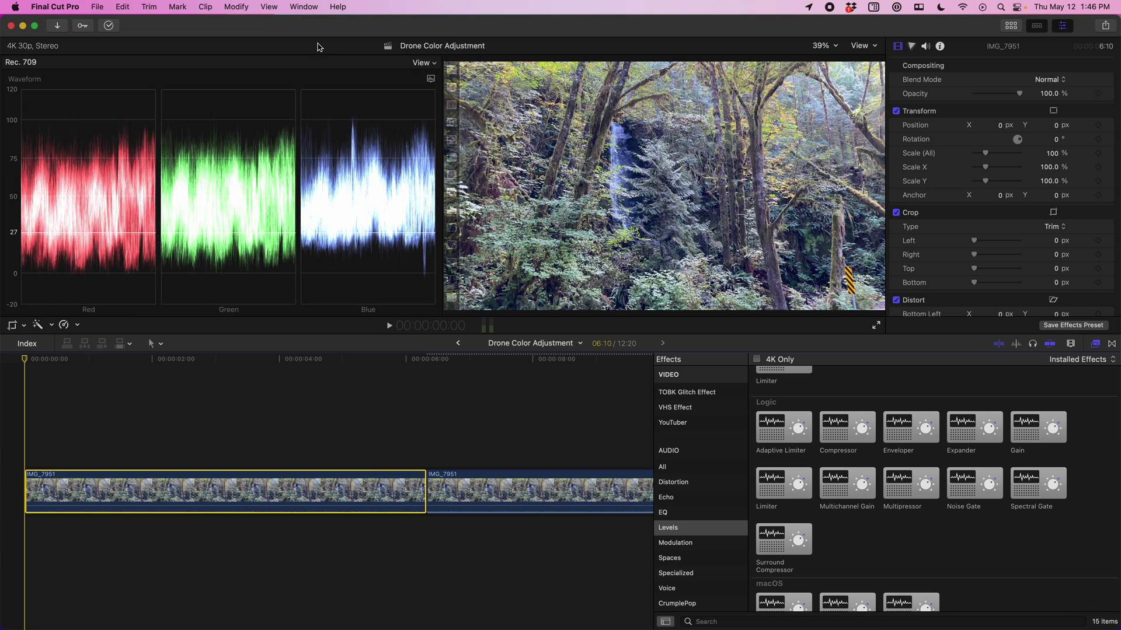
left_click(425, 64)
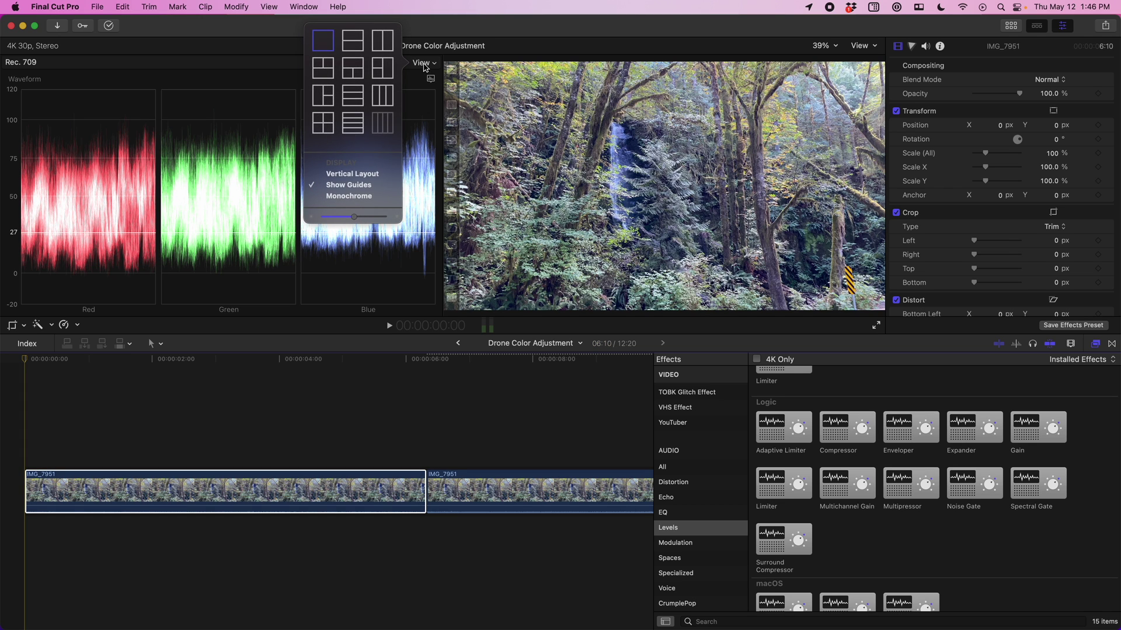
left_click(425, 66)
left_click(431, 79)
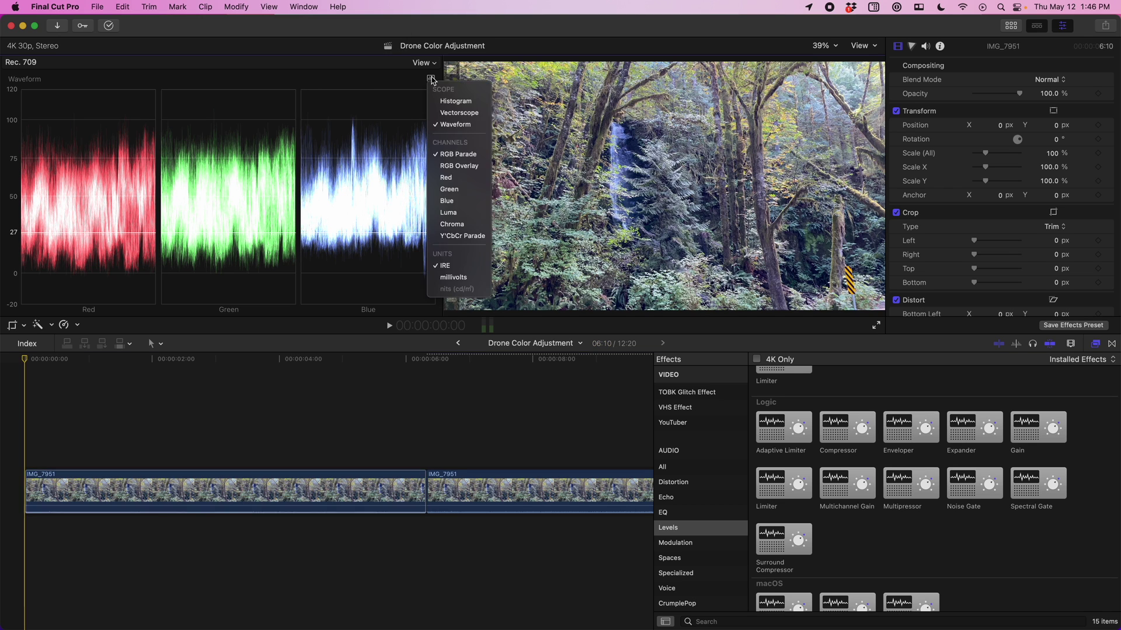
left_click(451, 168)
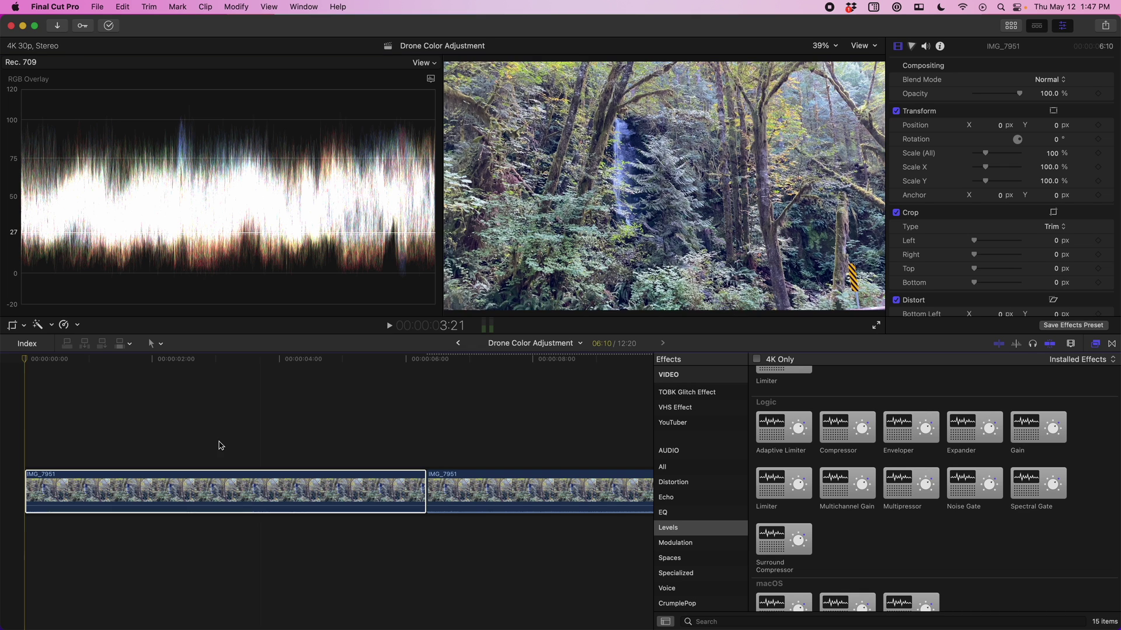
Step: Add a Color Wheels correction to the first IMG_7951 clip
left_click(228, 490)
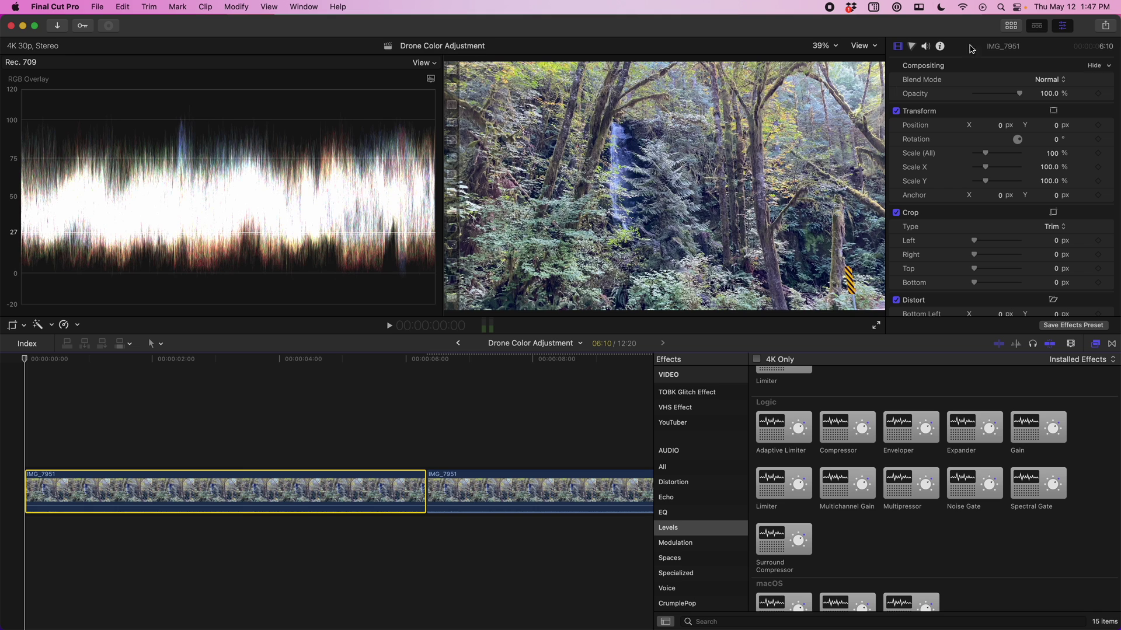
left_click(911, 46)
left_click(929, 66)
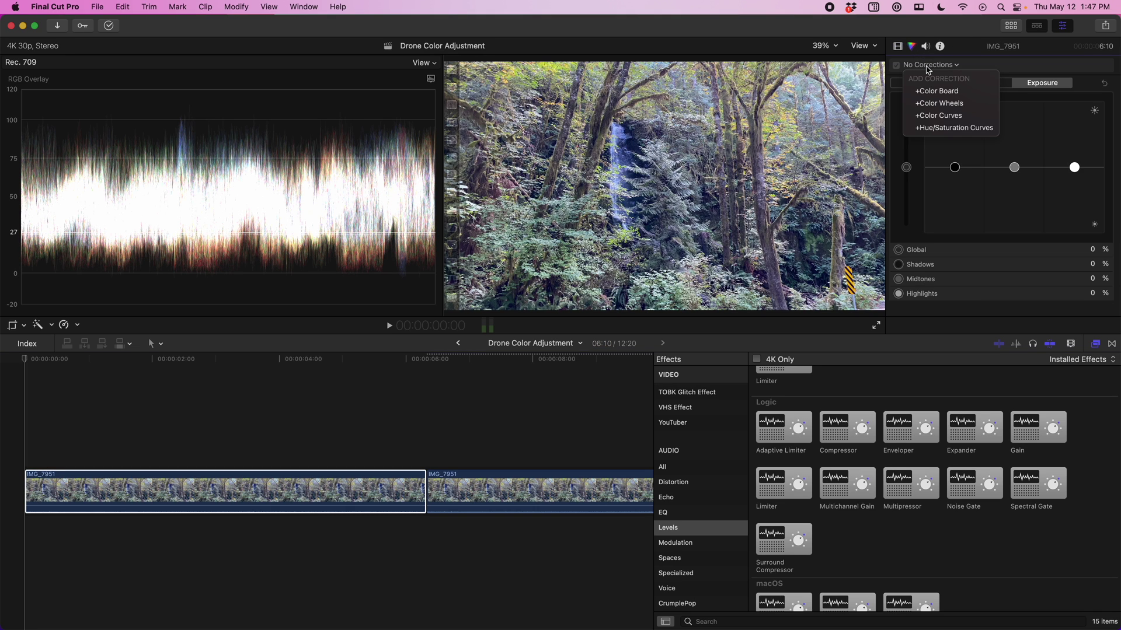
left_click(946, 105)
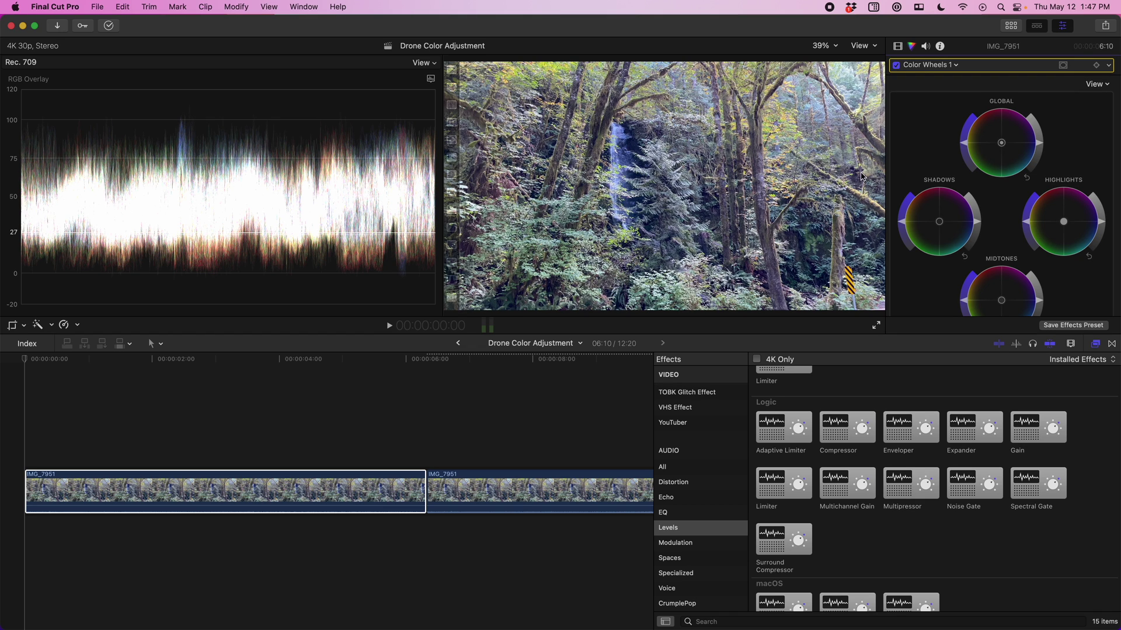
Step: Try warm and cool extremes of the Color Wheels temperature, then set Temperature to 10000 and Tint to 6
scroll(934, 175, "down", 5)
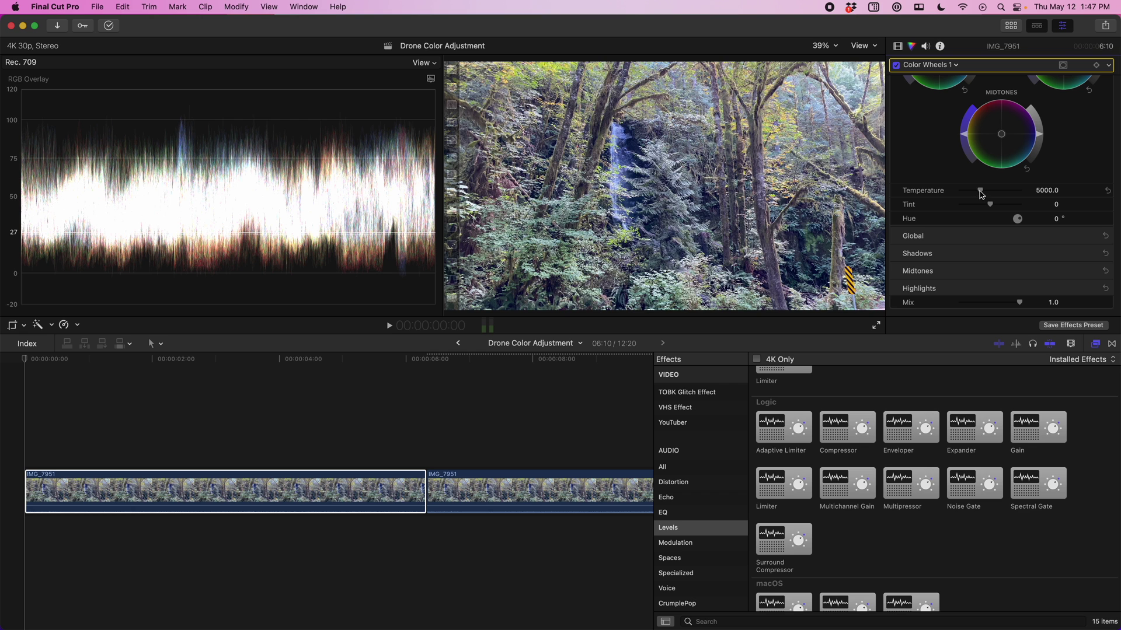
left_click_drag(980, 194, 1067, 197)
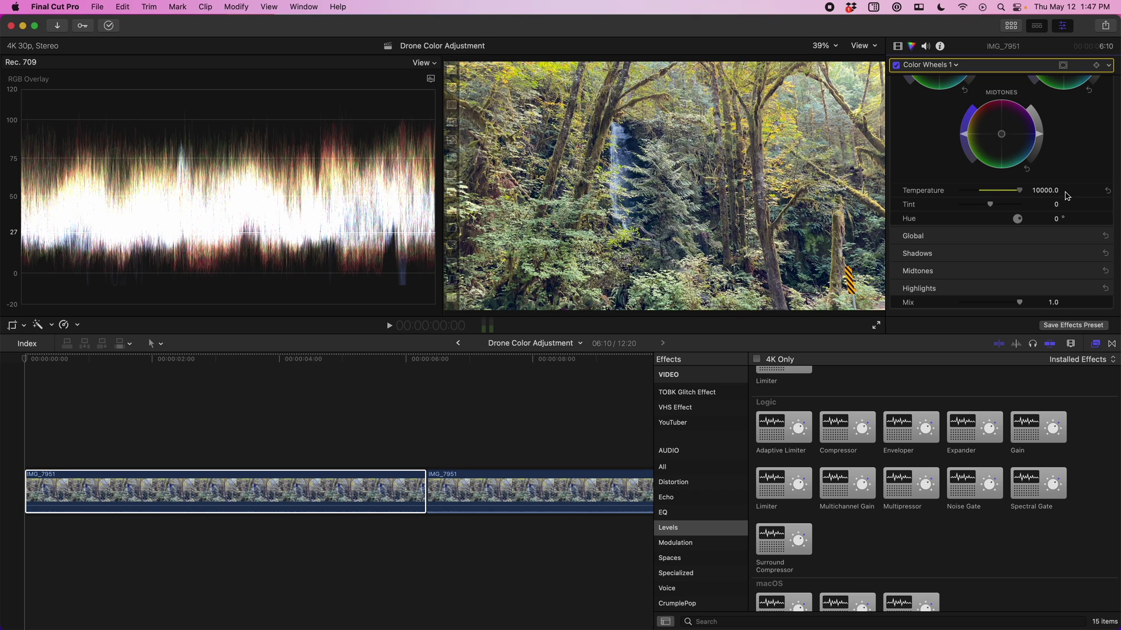
left_click_drag(1067, 196, 925, 197)
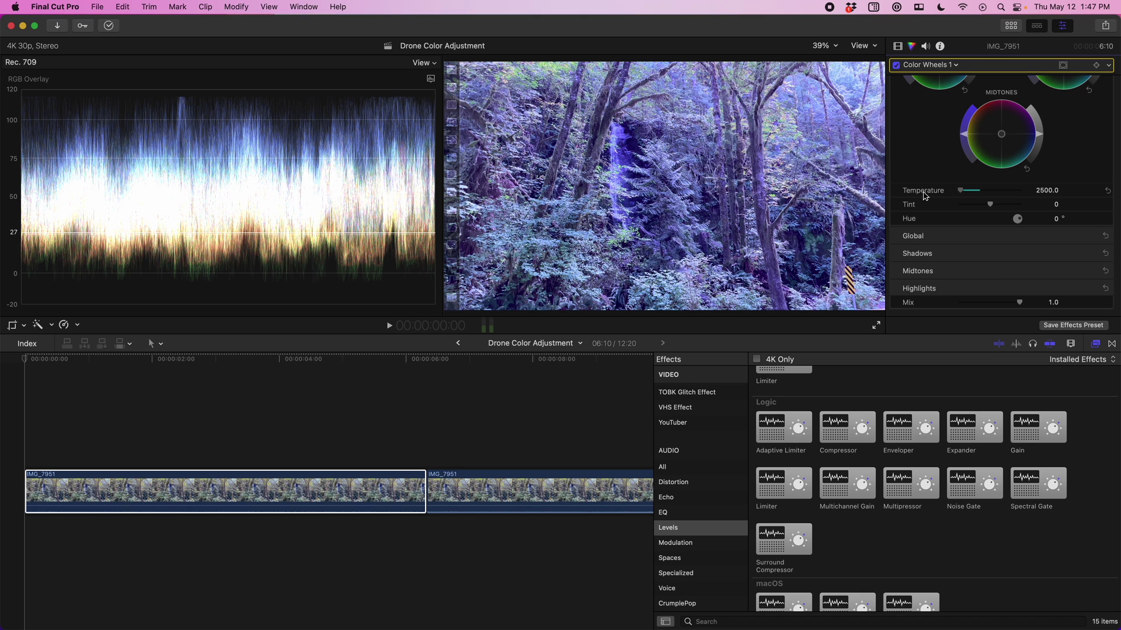
left_click_drag(928, 197, 1063, 201)
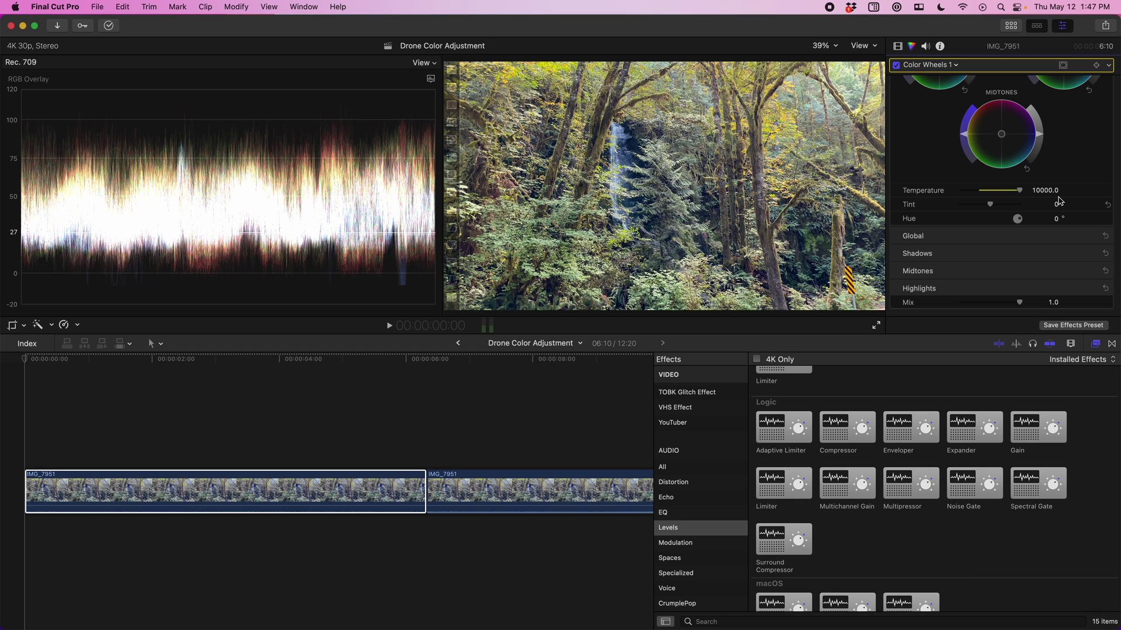
mouse_move(1019, 192)
left_mouse_down()
mouse_move(971, 198)
mouse_move(1027, 199)
left_mouse_up()
mouse_move(991, 208)
left_mouse_down()
mouse_move(1025, 209)
mouse_move(934, 212)
mouse_move(1004, 213)
left_mouse_up()
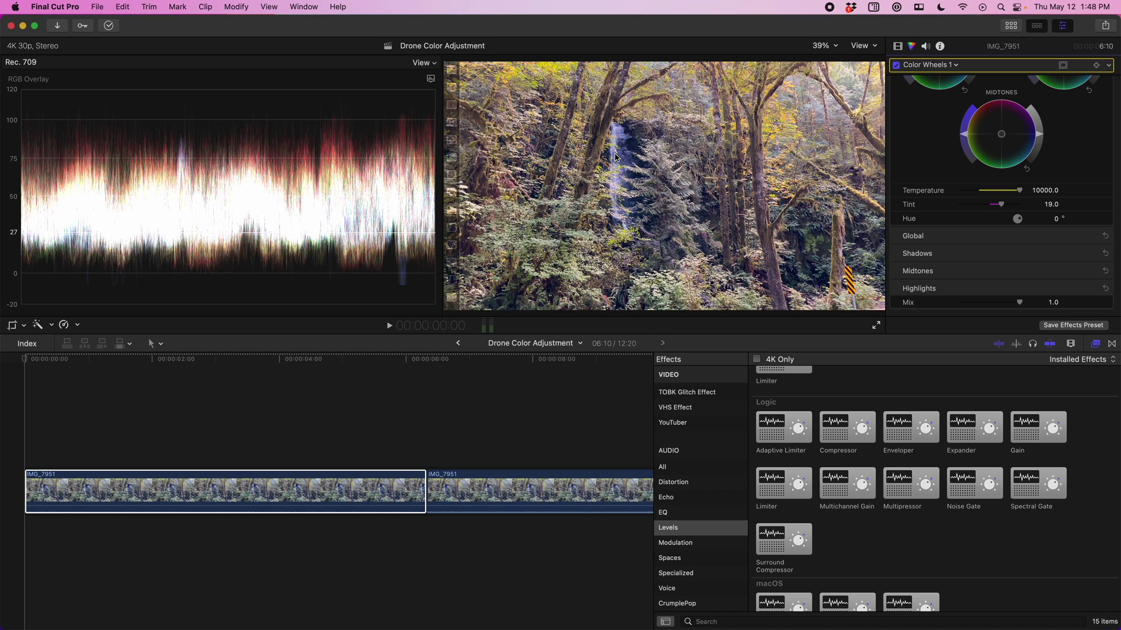
left_click_drag(1002, 208, 995, 209)
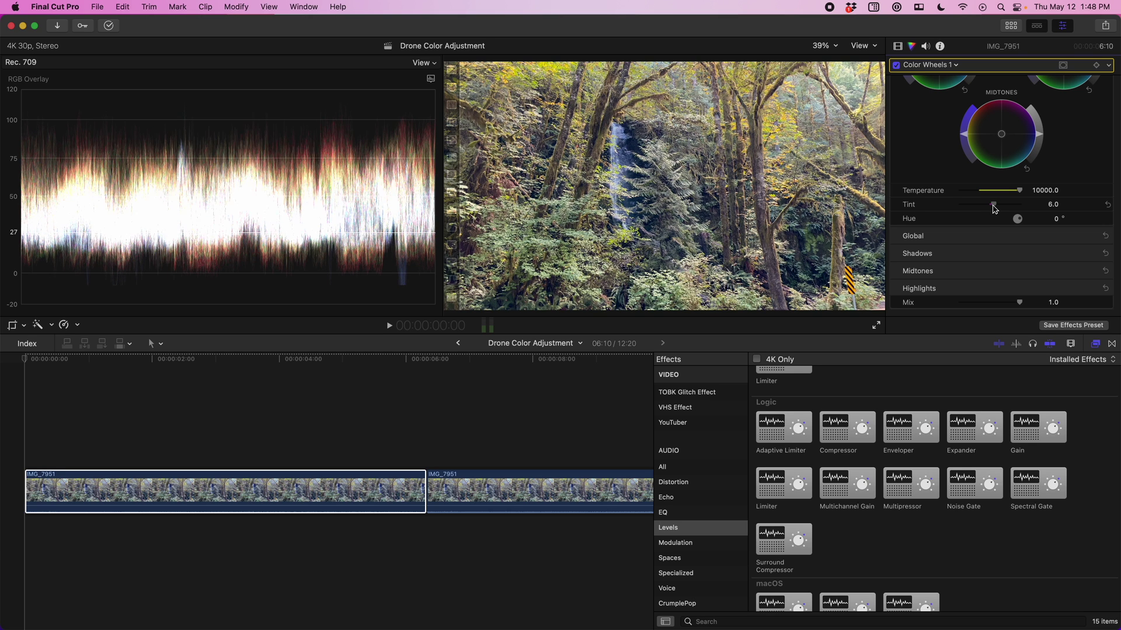
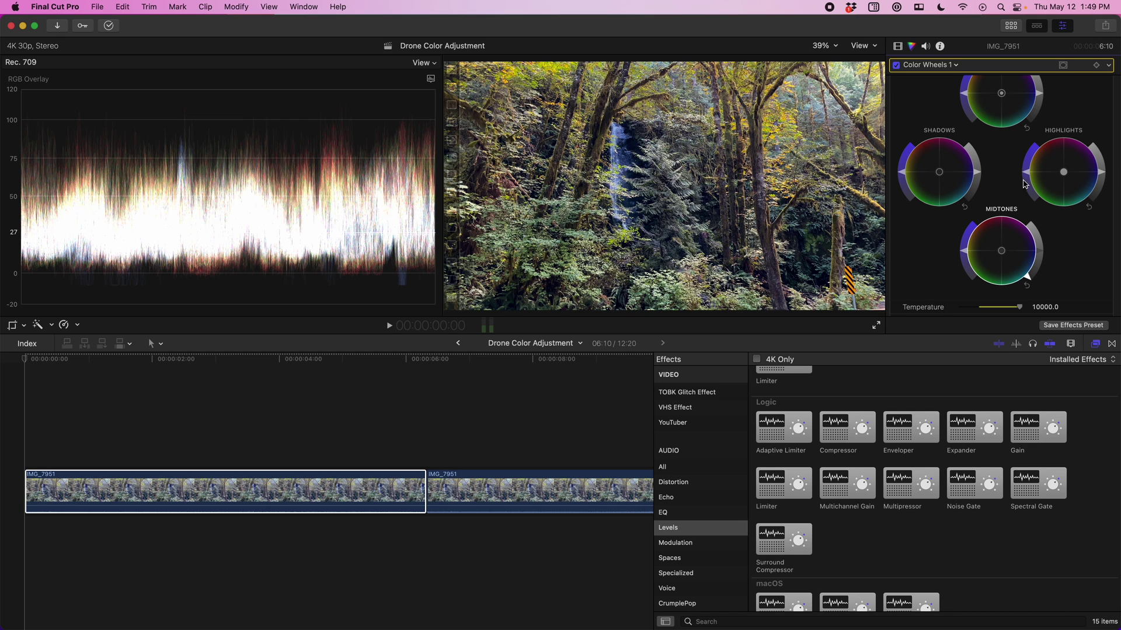
Step: Lower the midtones brightness moderately, lower the shadows slightly and raise the highlights slightly on the color wheels
scroll(1016, 170, "up", 2)
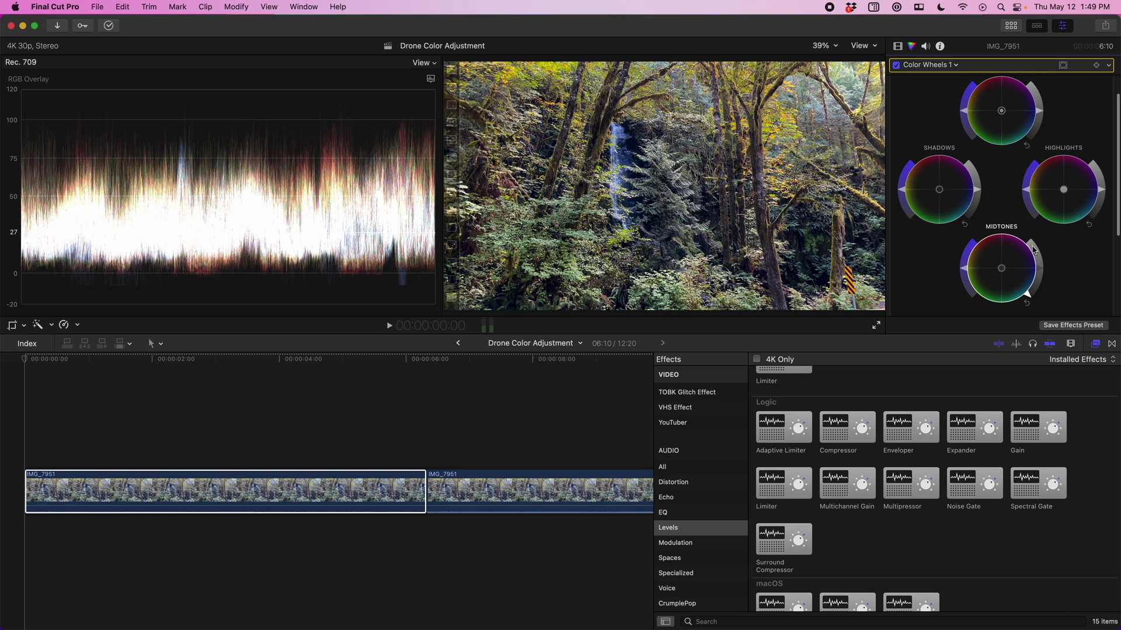
left_click_drag(1028, 296, 1037, 282)
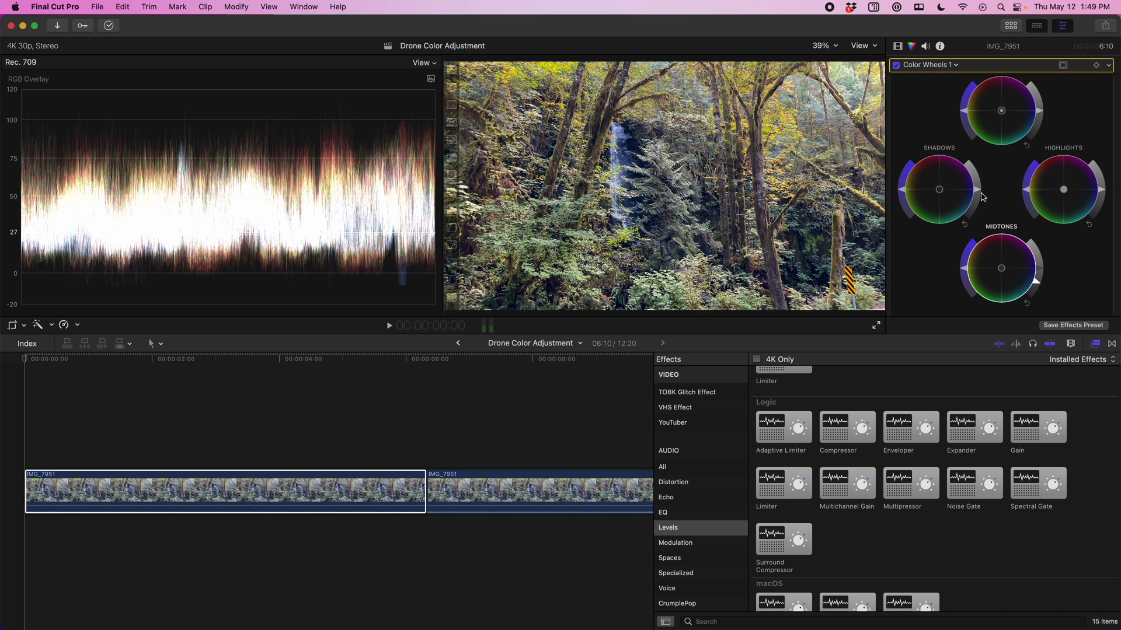
left_click_drag(978, 195, 974, 196)
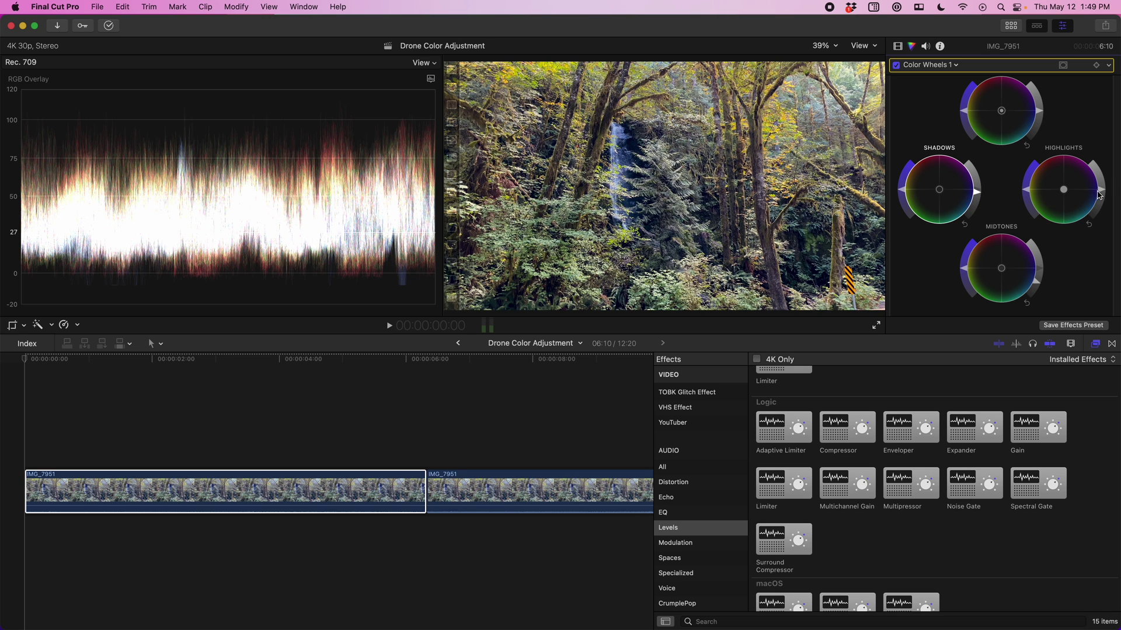
left_click_drag(1102, 194, 1098, 188)
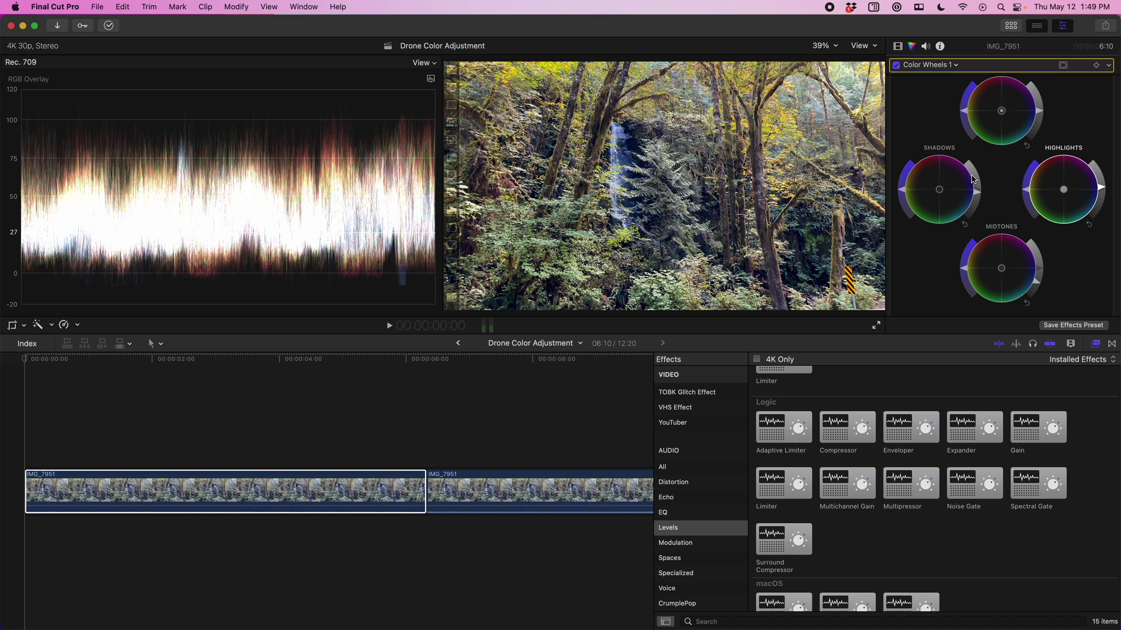
Step: Toggle the Color Wheels 1 correction off and on to compare before and after, leaving it enabled
left_click(897, 66)
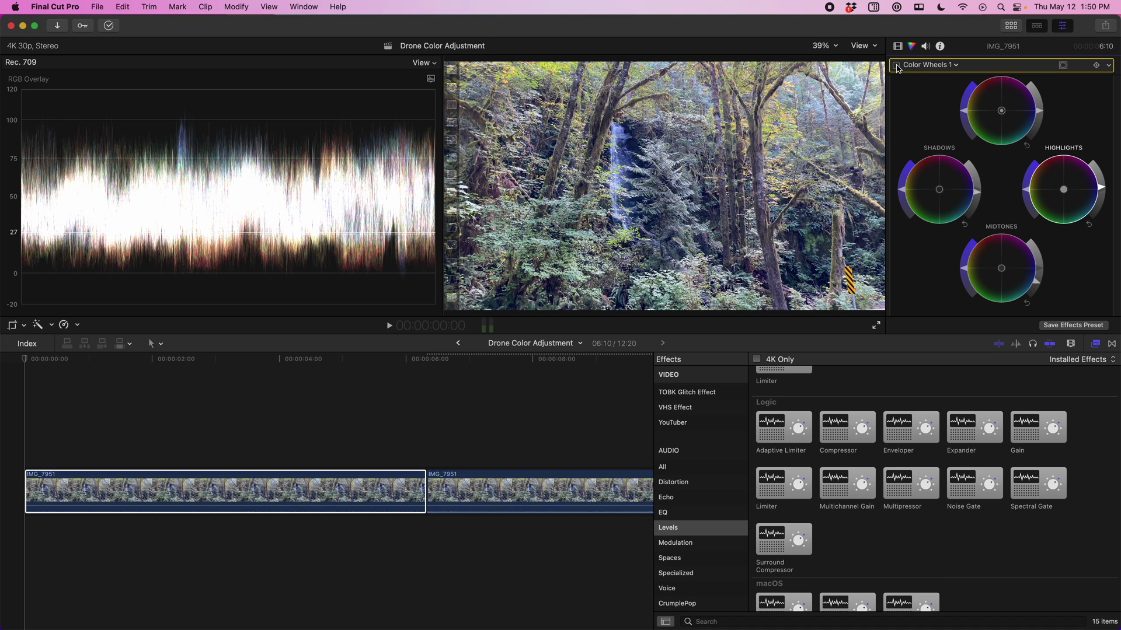
left_click(897, 65)
left_click(897, 65)
left_click(897, 65)
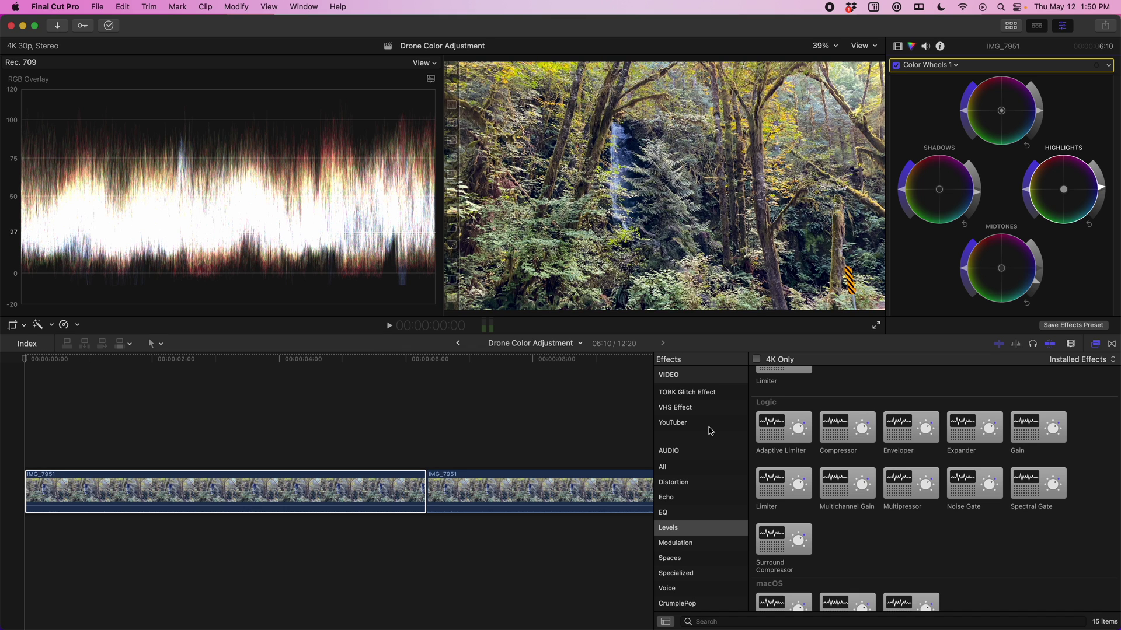
Step: Search all video effects for "vignette" and apply the Vignette effect to the first IMG_7951 clip
scroll(709, 430, "up", 8)
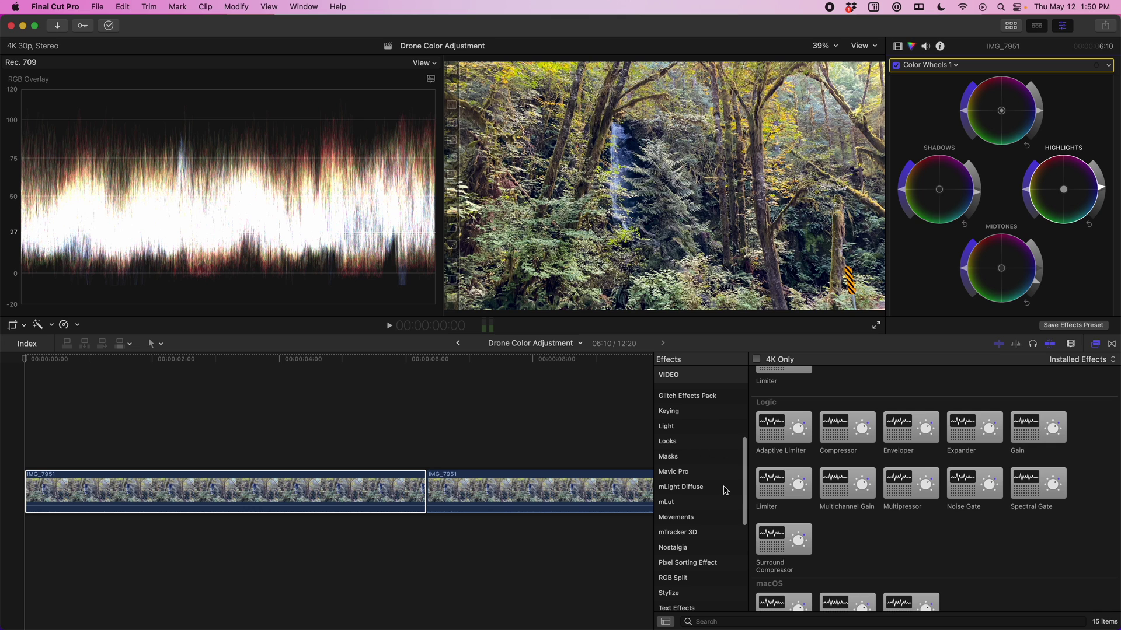
scroll(727, 492, "down", 3)
scroll(725, 489, "up", 10)
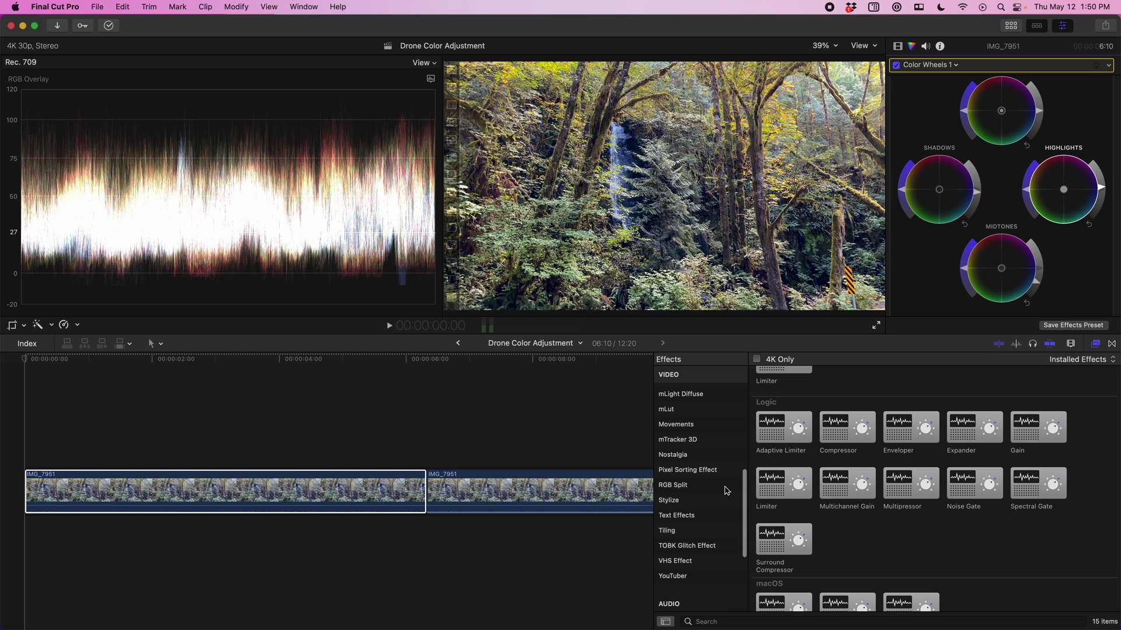
left_click(689, 426)
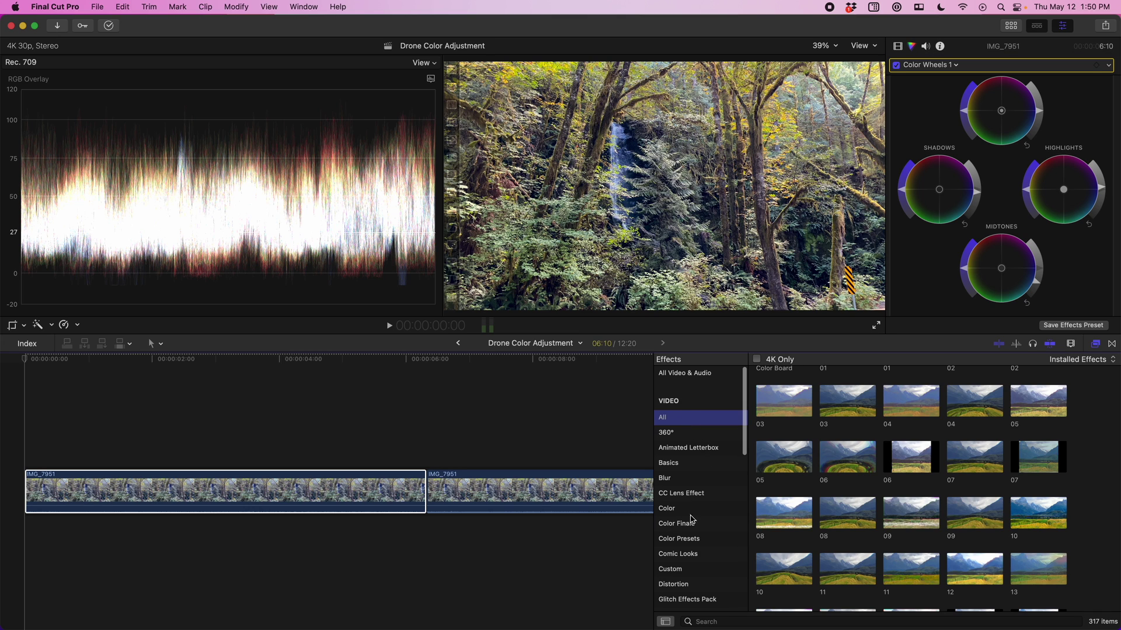
left_click(720, 620)
type("v")
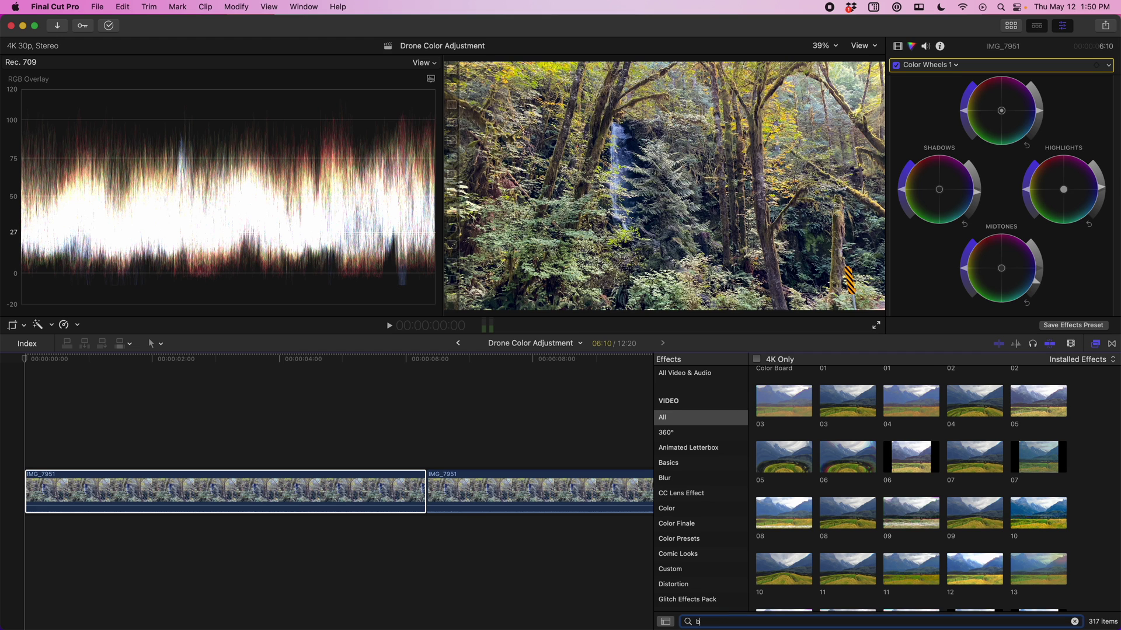
type("ignette")
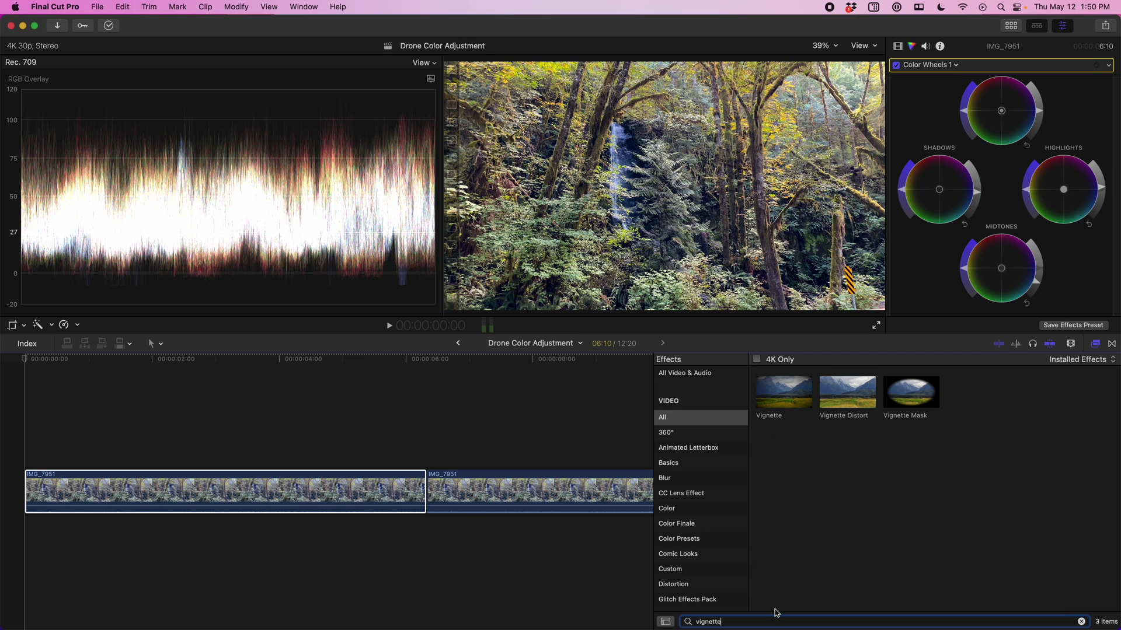
left_click_drag(788, 402, 328, 486)
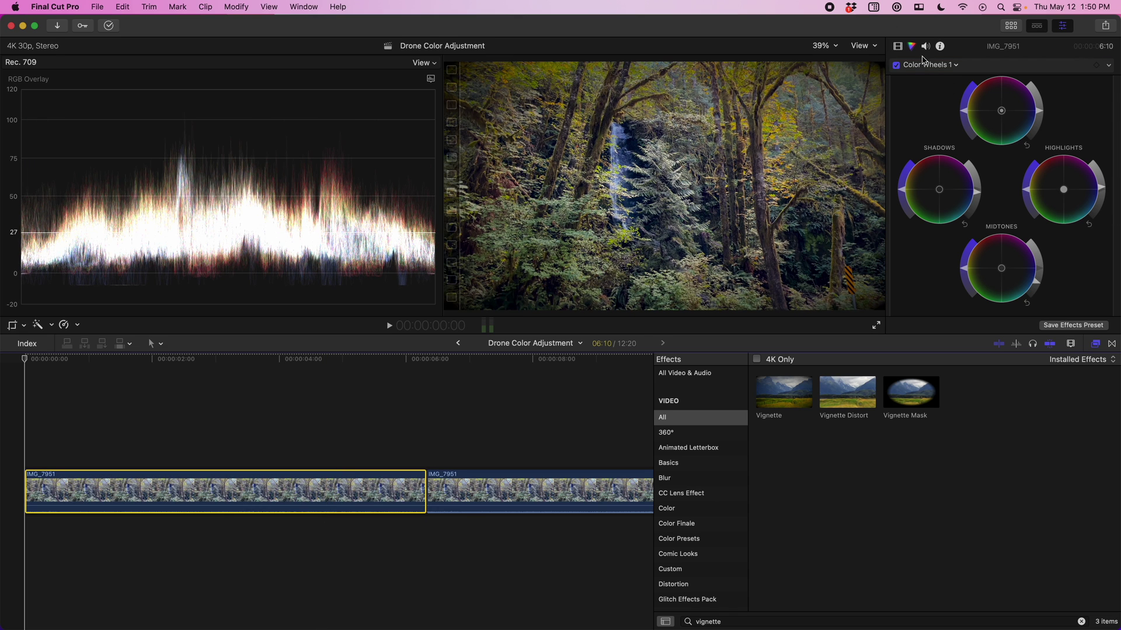
Step: Center the vignette on the waterfall at about X -0.17, Y 0.06, with Blur Amount 0, Darken 0.63 and Size 0.5
left_click(898, 46)
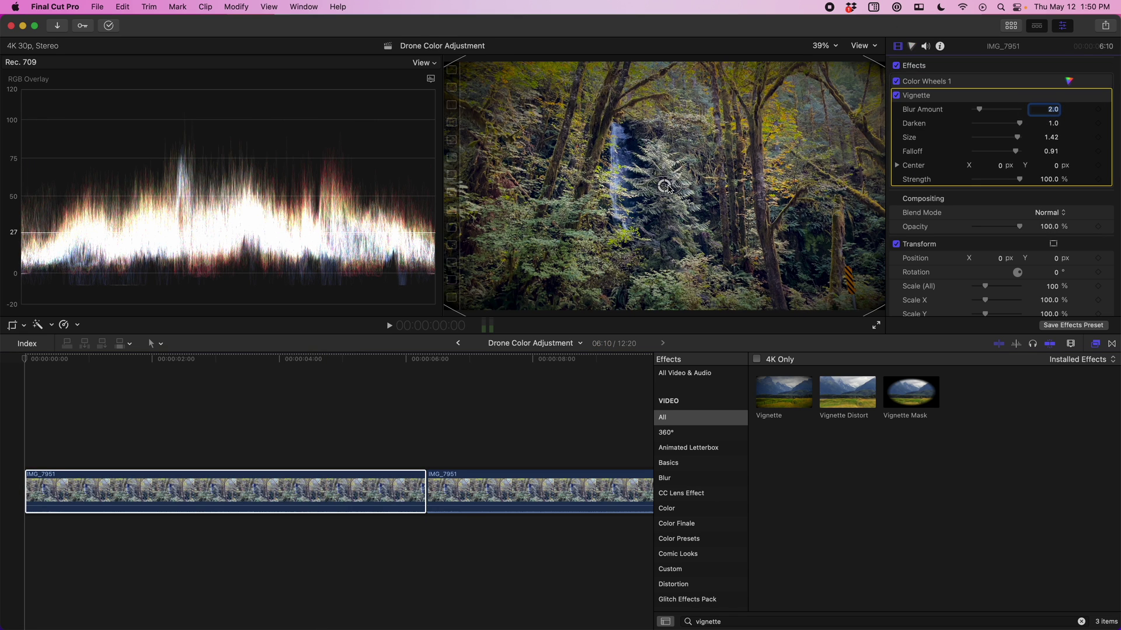
left_click_drag(664, 186, 623, 172)
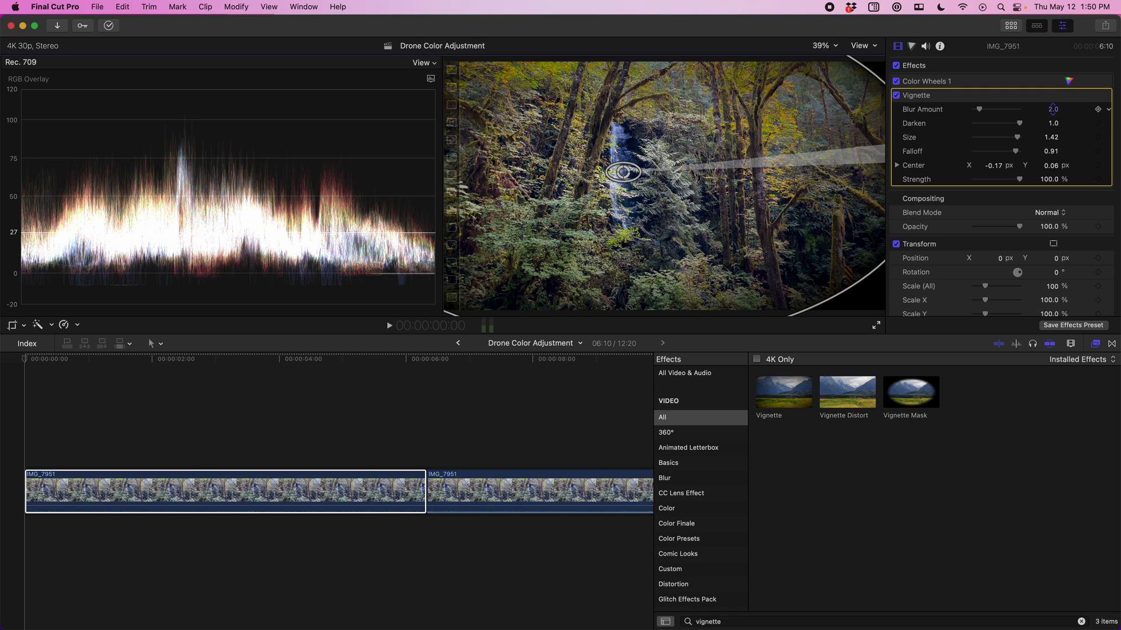
left_click_drag(979, 109, 1052, 137)
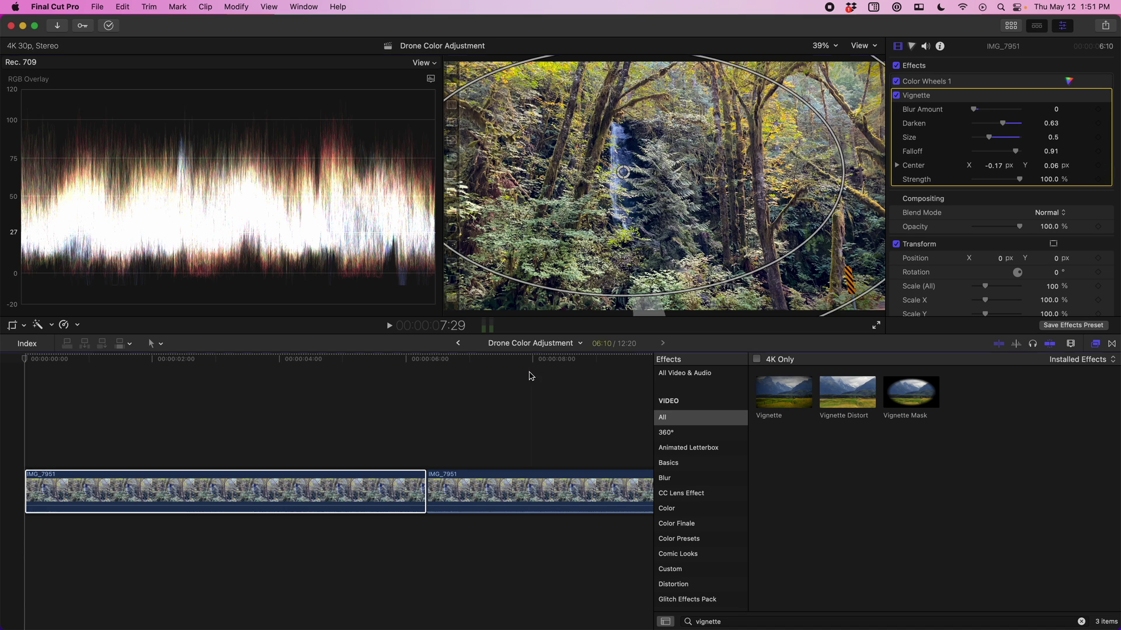
Step: Toggle the Vignette effect to compare the image with and without it, leaving it enabled with its parameters collapsed
left_click(896, 95)
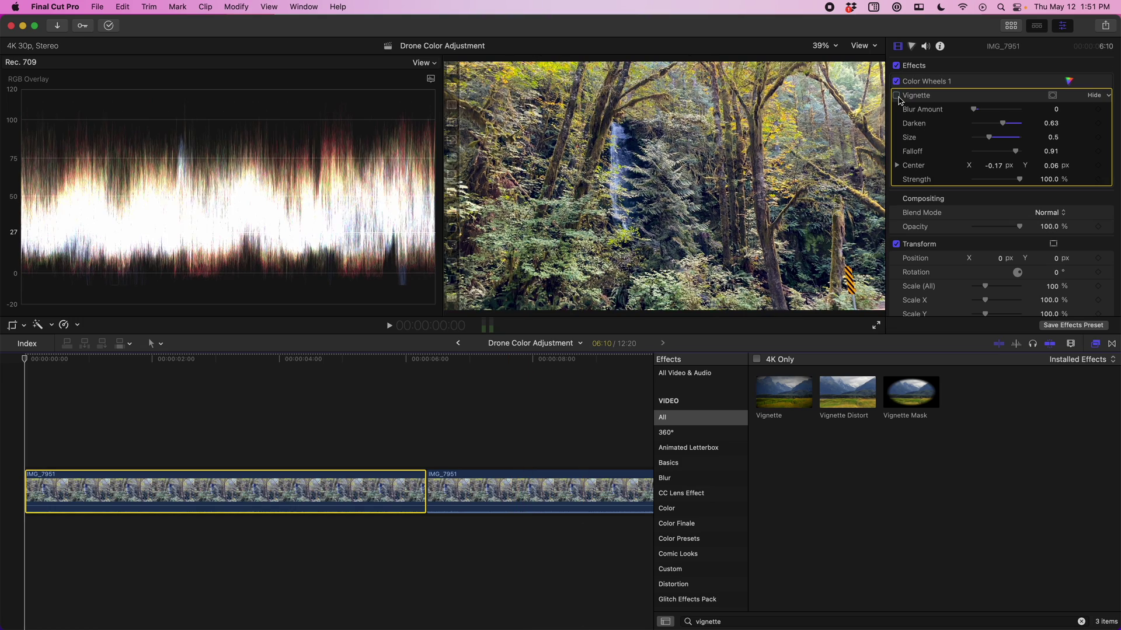
left_click(897, 95)
left_click(897, 96)
left_click(897, 95)
left_click(897, 96)
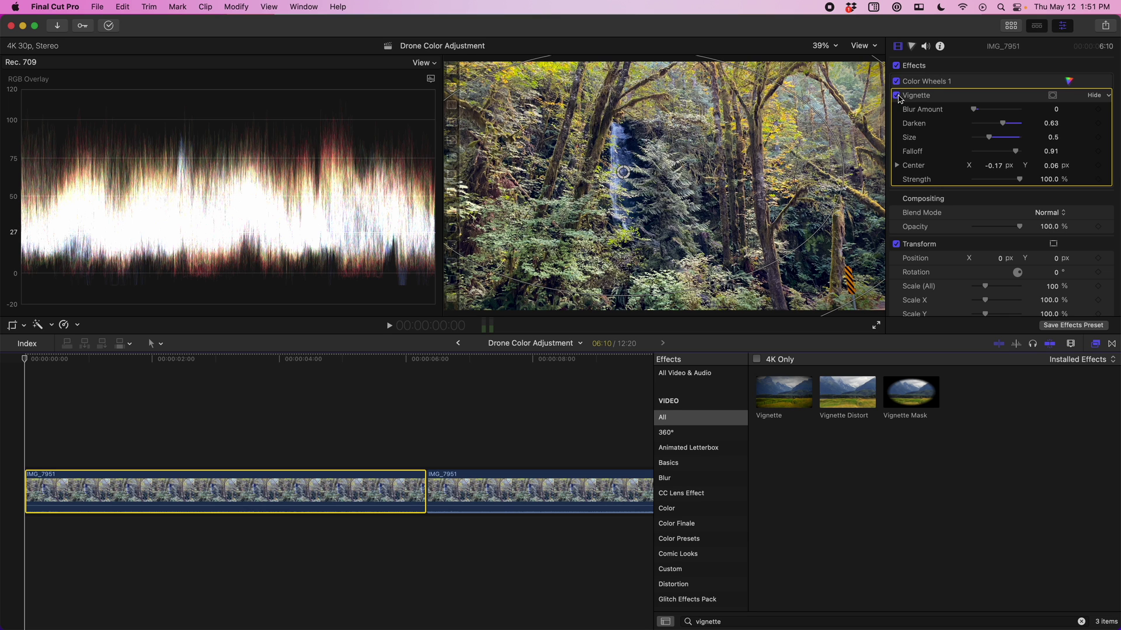
left_click(1052, 95)
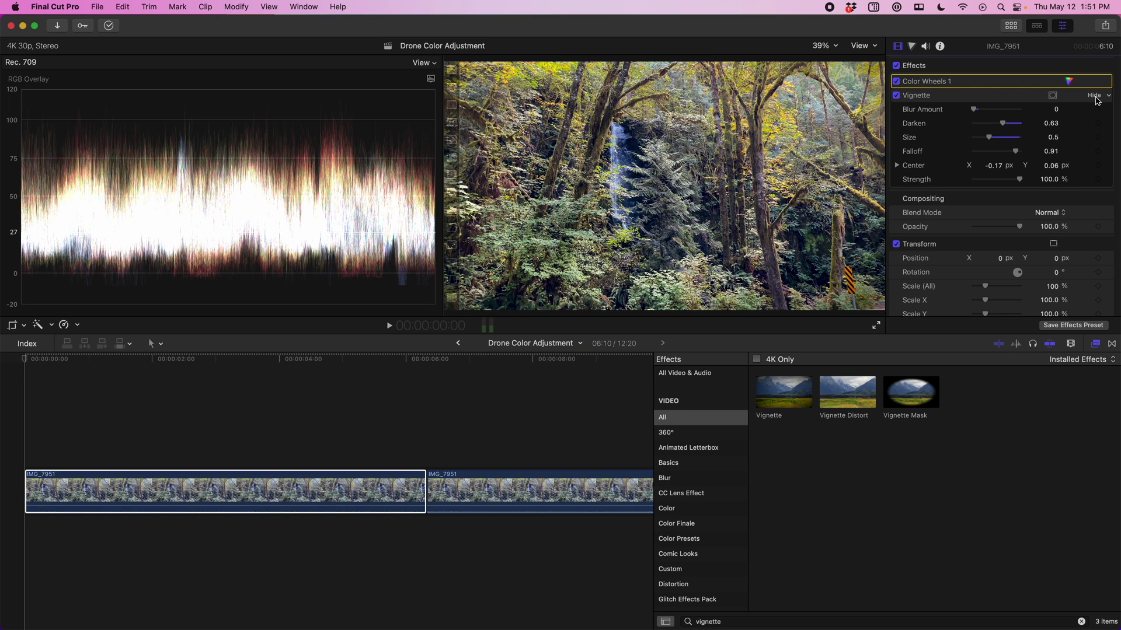
left_click(1093, 96)
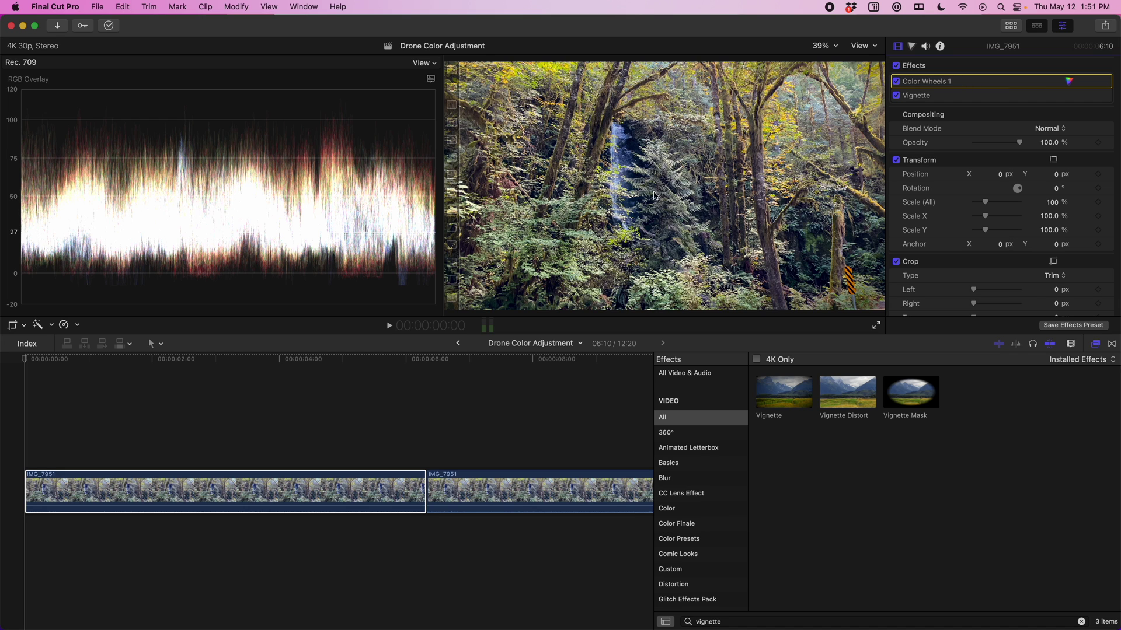
Step: Add a Hue/Saturation Curves correction to the first IMG_7951 clip
left_click(911, 47)
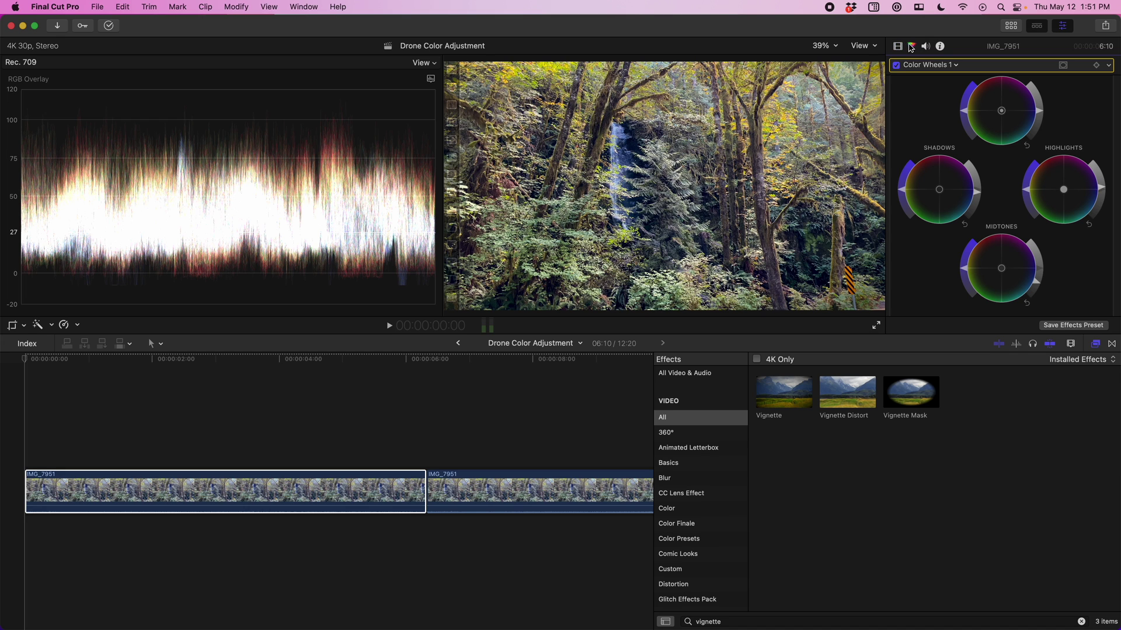
left_click(957, 66)
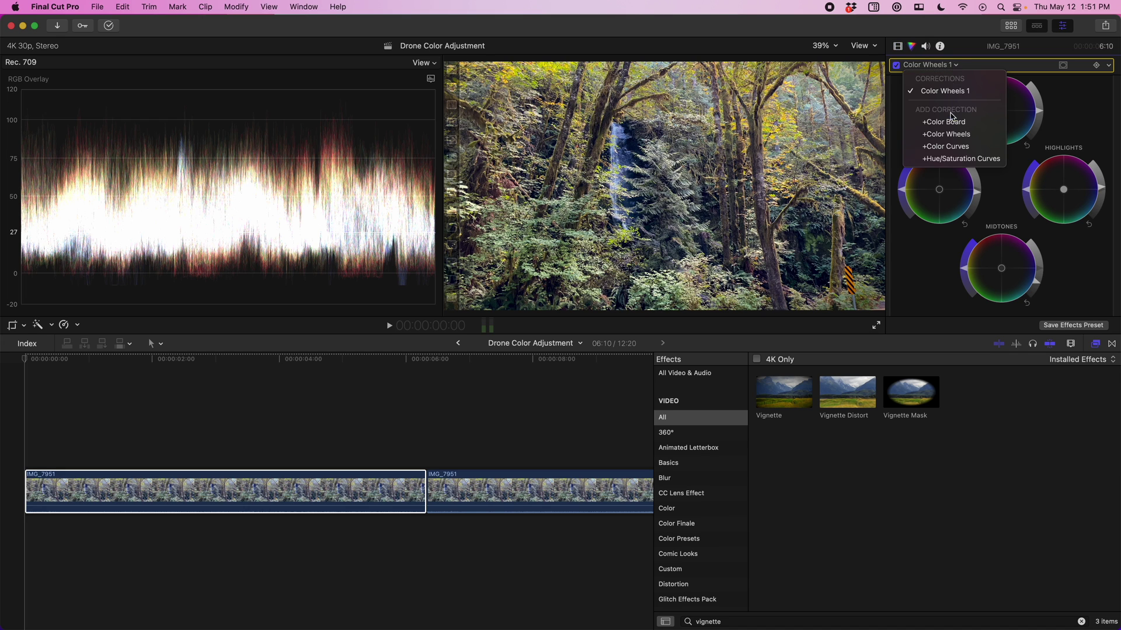
left_click(955, 159)
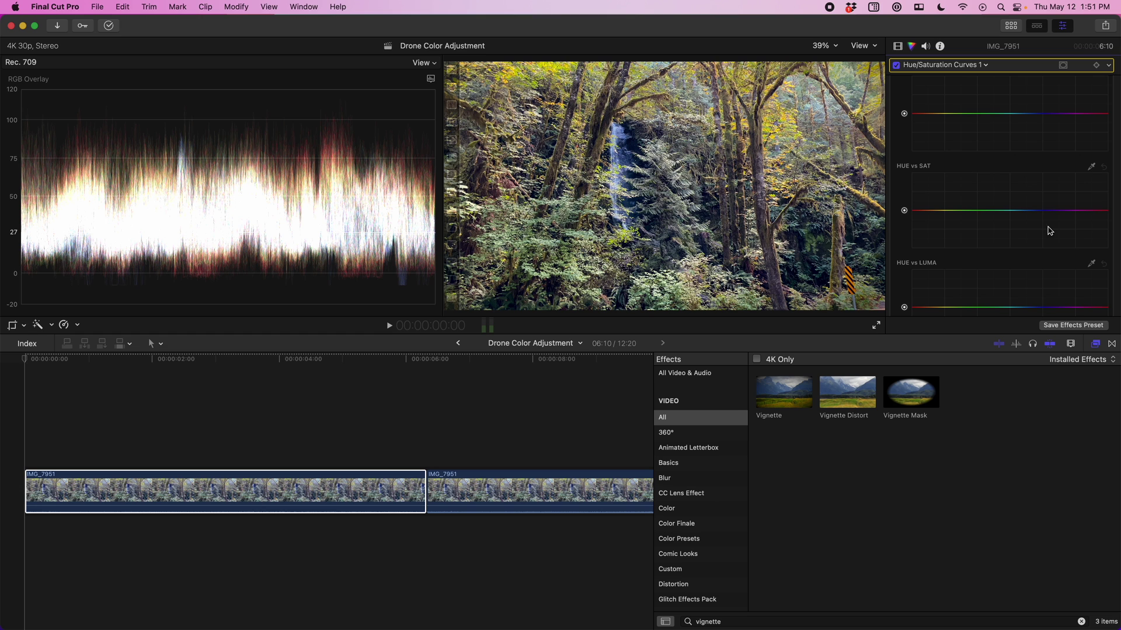
Step: Sample the green foliage for the Hue vs Luma curve and lower its control point to darken the greens
left_click(1091, 263)
left_click(584, 229)
scroll(968, 248, "down", 2)
left_click_drag(969, 251, 968, 268)
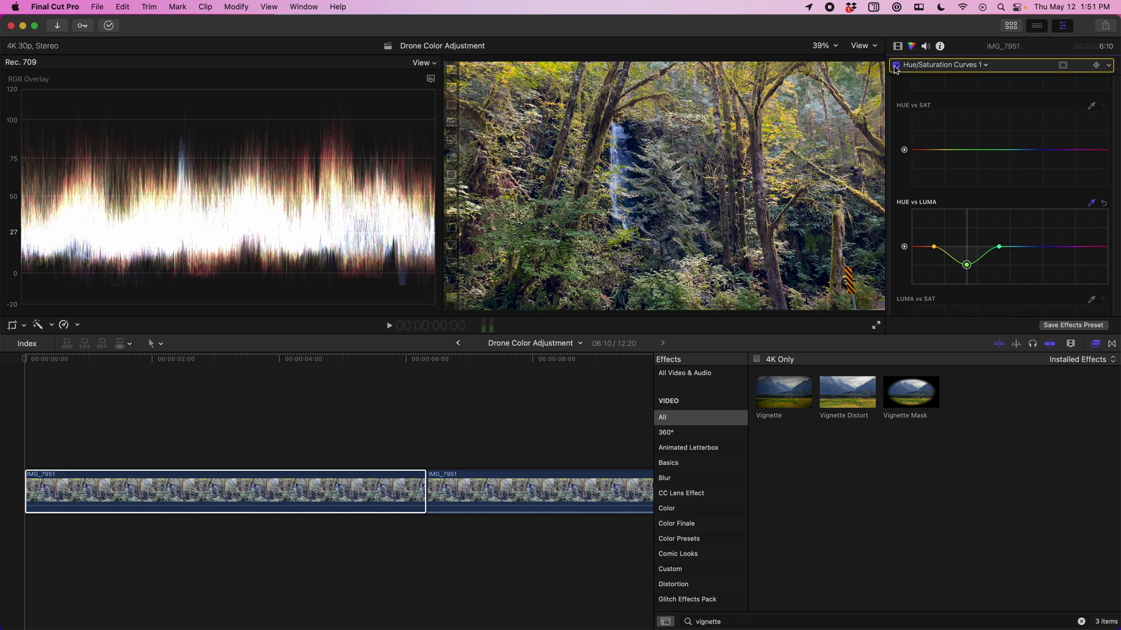
Step: Toggle the Hue/Saturation Curves 1 correction off and on to compare the darkened greens, leaving it enabled
left_click(896, 65)
left_click(895, 65)
left_click(895, 65)
left_click(896, 65)
Step: Add a red control point to the Hue vs Luma curve and raise the orange point slightly
left_click(920, 247)
left_click_drag(934, 246, 932, 244)
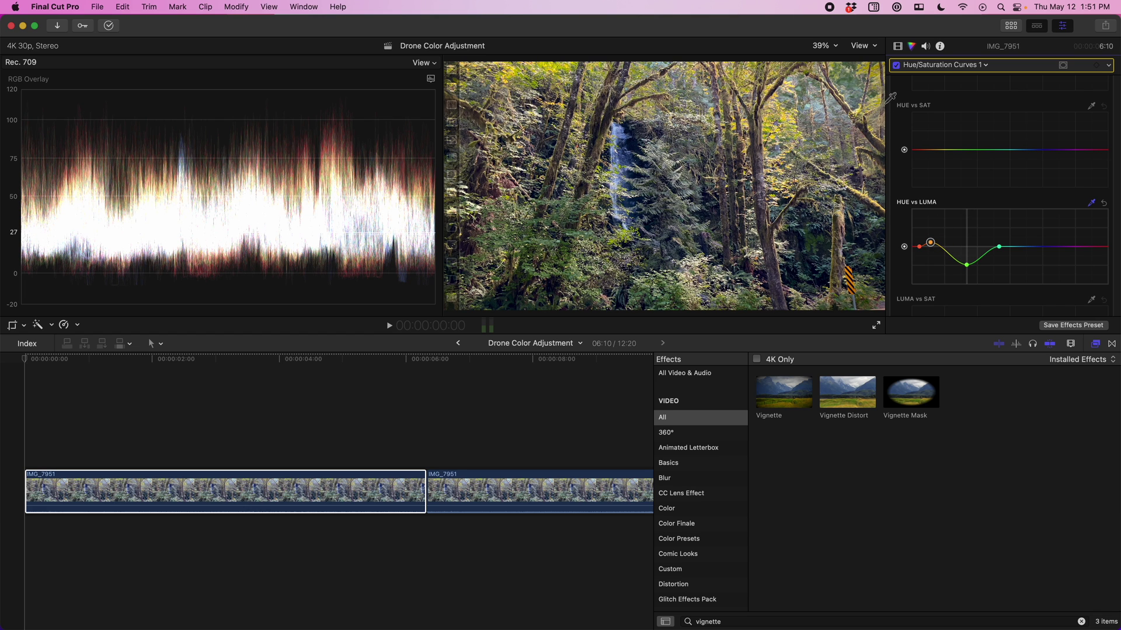
Step: Compare the image with and without Hue/Saturation Curves 1 after the orange adjustment, leaving the correction enabled
left_click(896, 66)
left_click(897, 66)
left_click(896, 65)
left_click(896, 66)
left_click(896, 65)
left_click(897, 65)
scroll(946, 121, "up", 3)
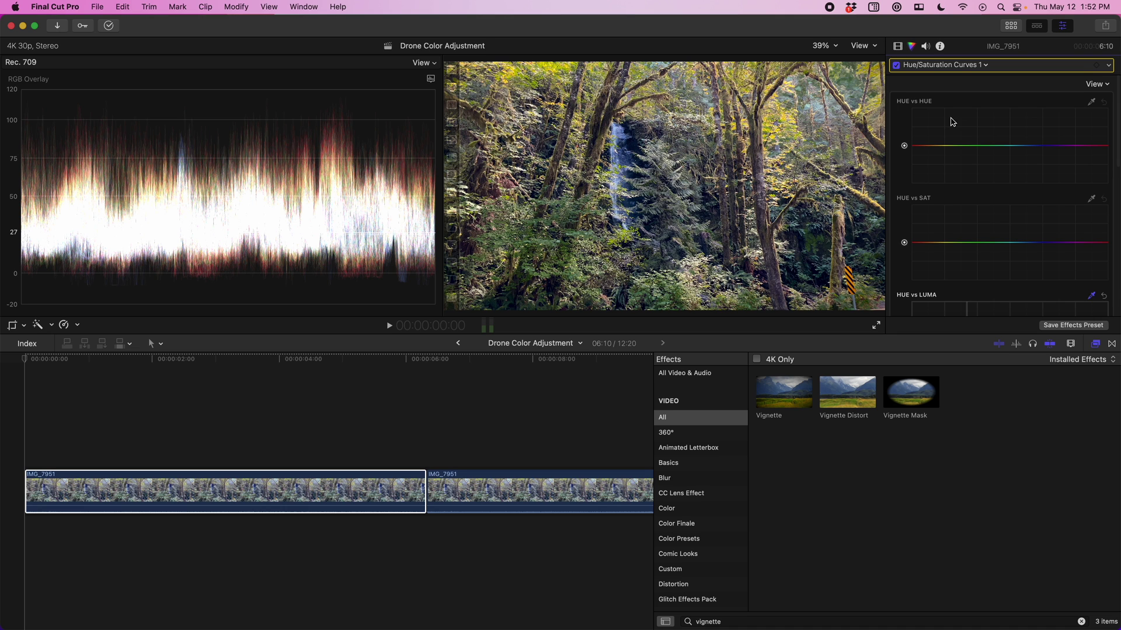
Step: Sample the foliage for the Hue vs Hue curve, lower its yellow-green control point slightly, and compare with the correction off and on
left_click(1091, 102)
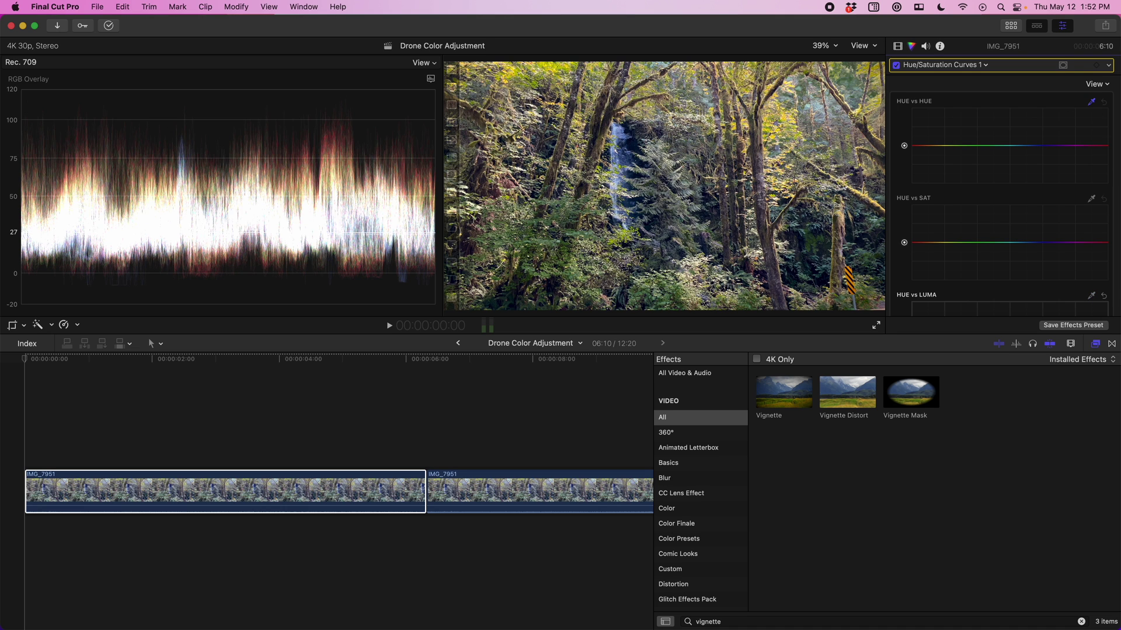
left_click(553, 237)
left_click_drag(961, 146, 960, 155)
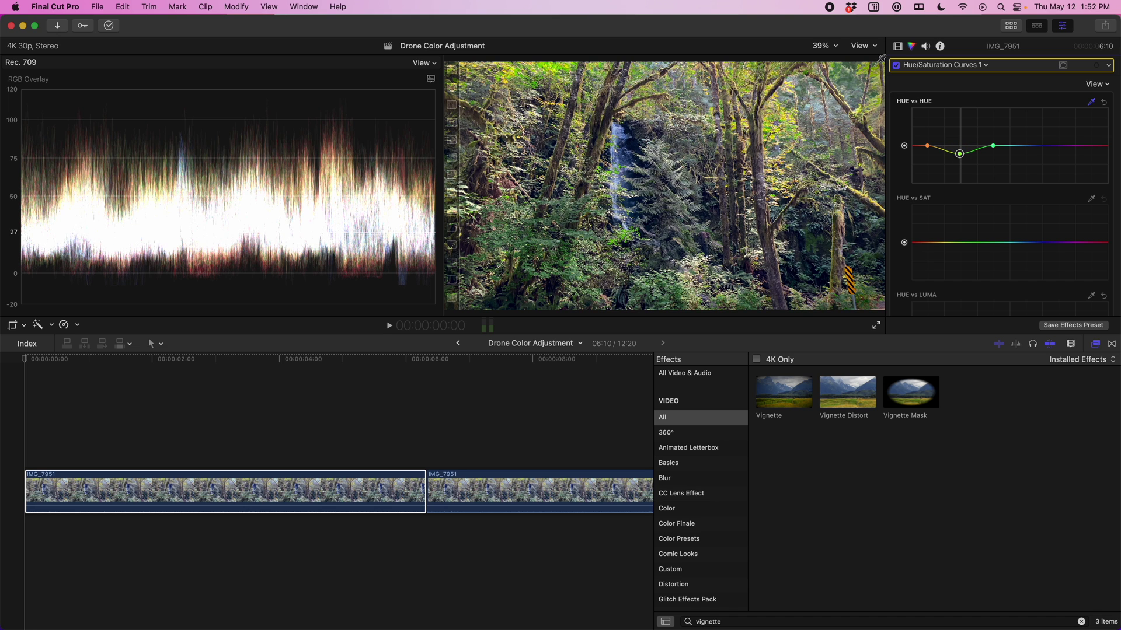
left_click(896, 66)
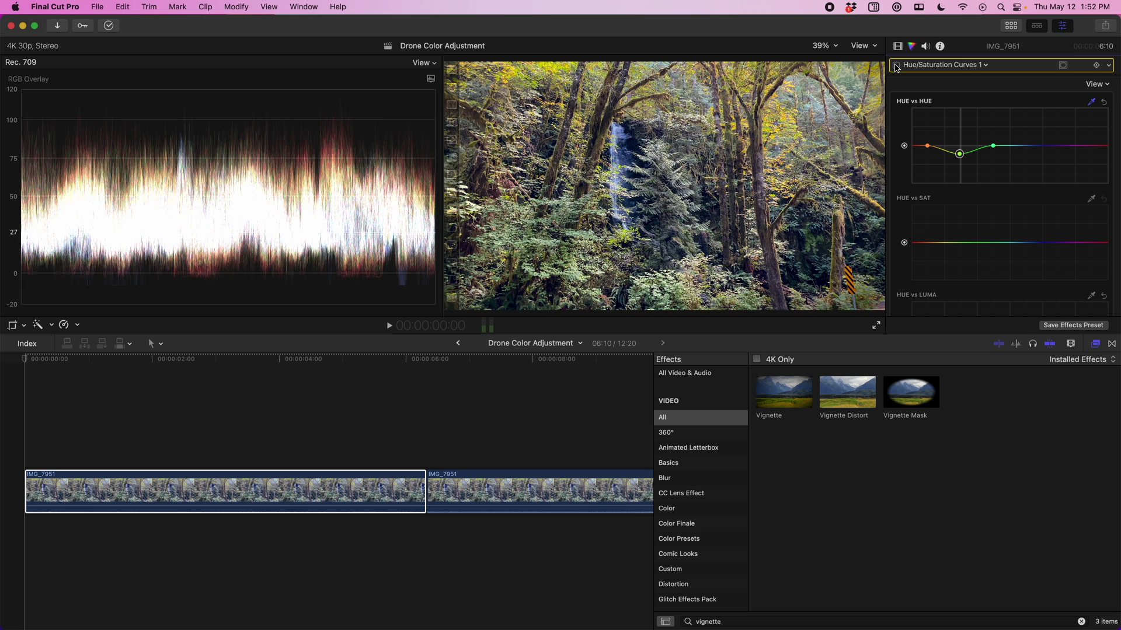
left_click(896, 66)
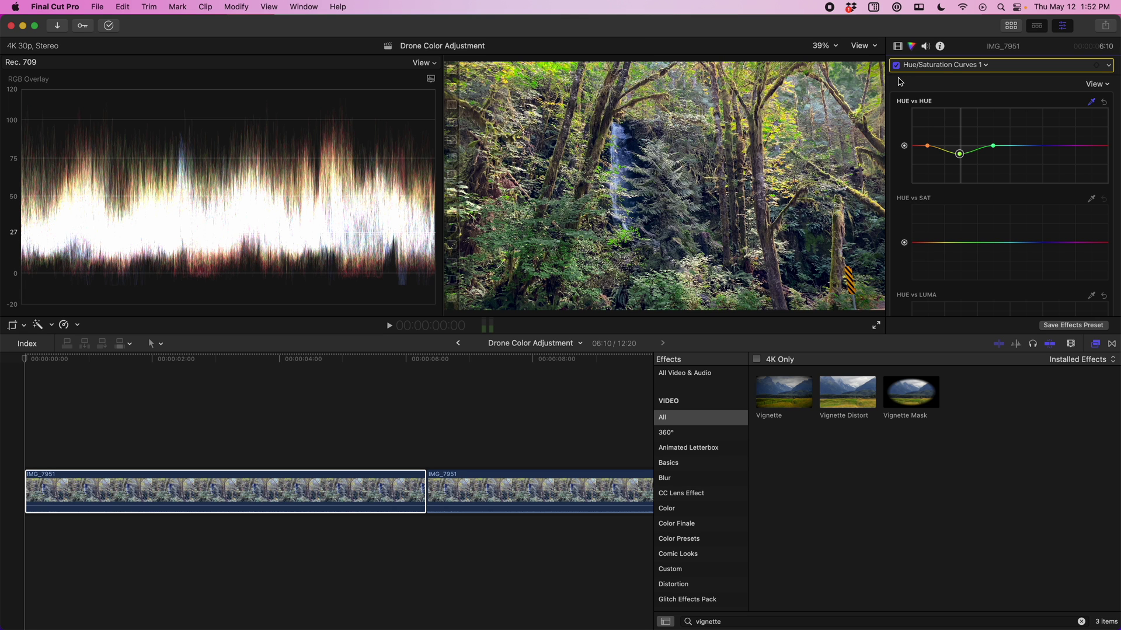
Step: Disable all of the clip's effects at once to view the original, uncorrected image
left_click(897, 46)
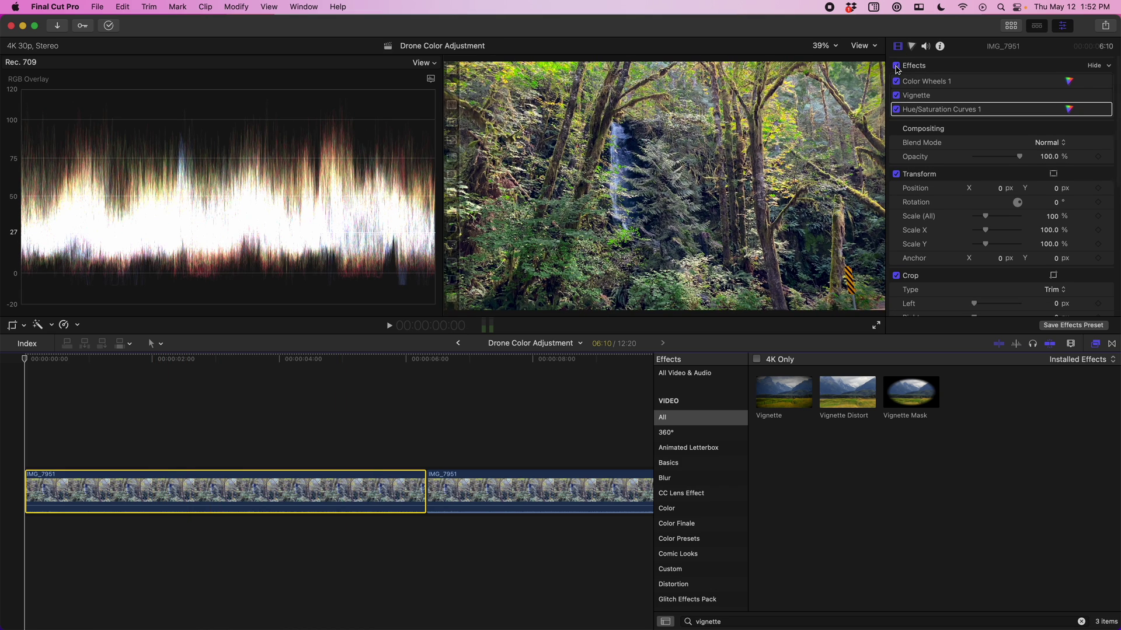
left_click(908, 46)
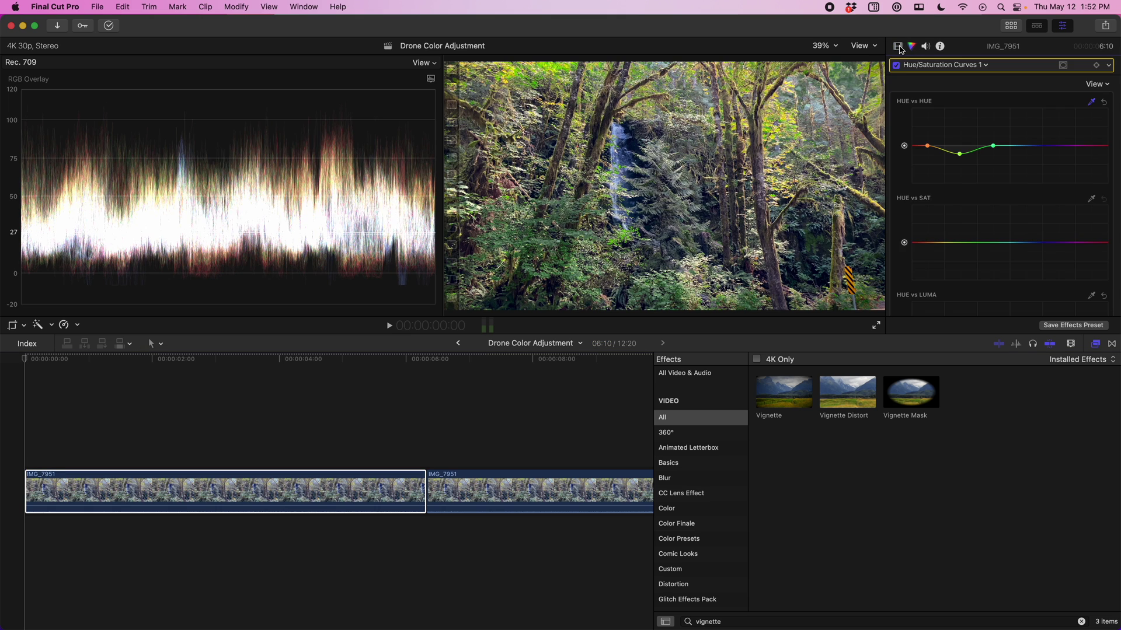
left_click(899, 46)
left_click(896, 66)
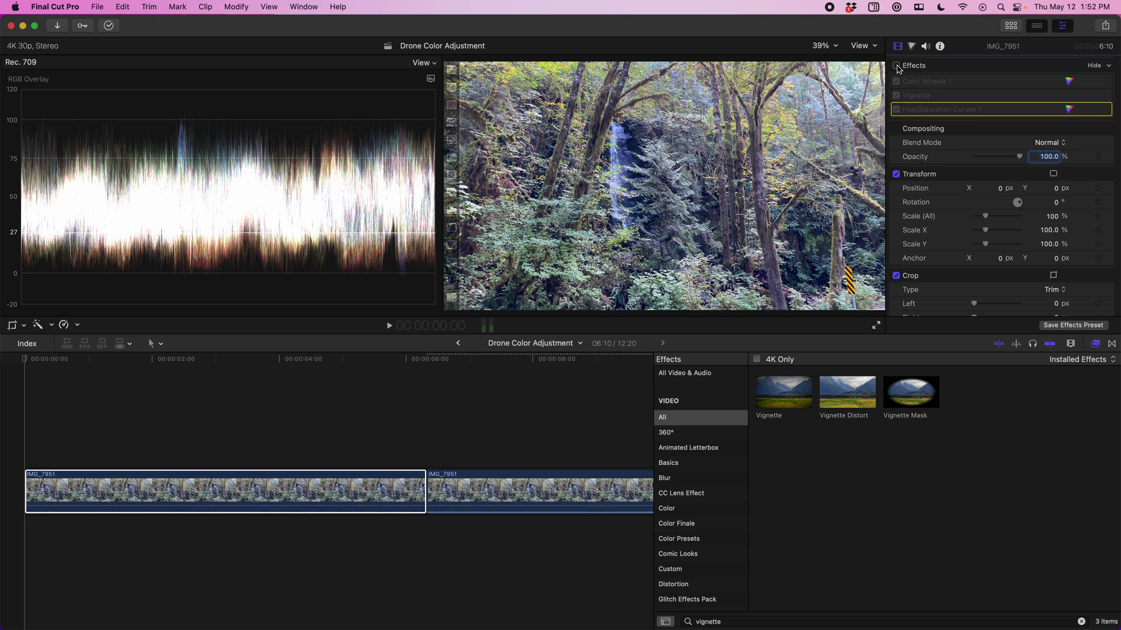